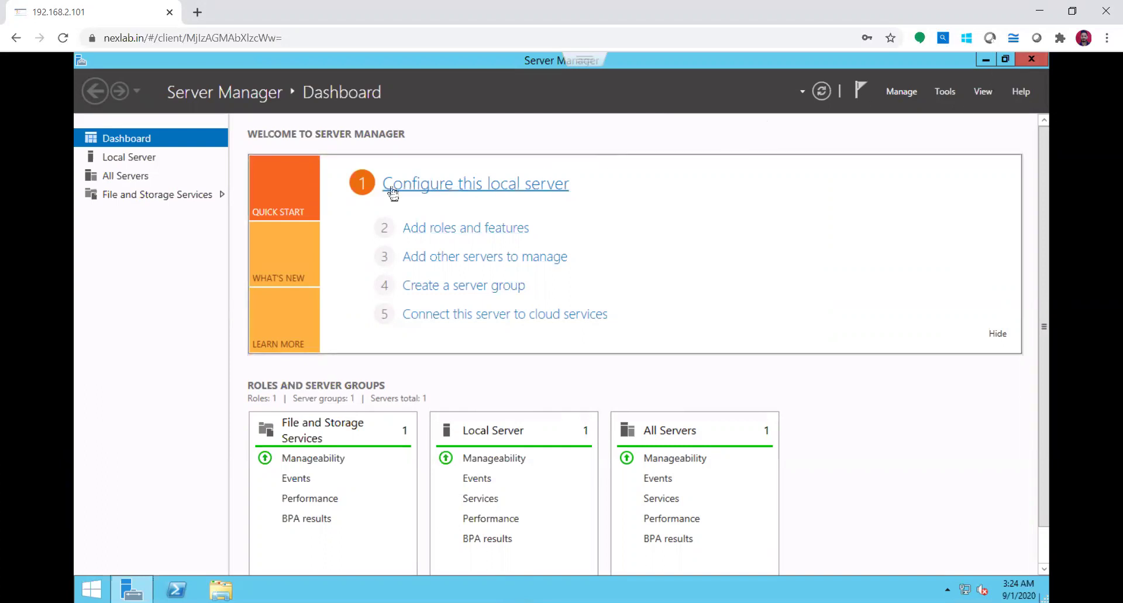
On dc101's Local Server page, allow Remote Desktop connections and turn off the Network Level Authentication requirement
click(135, 156)
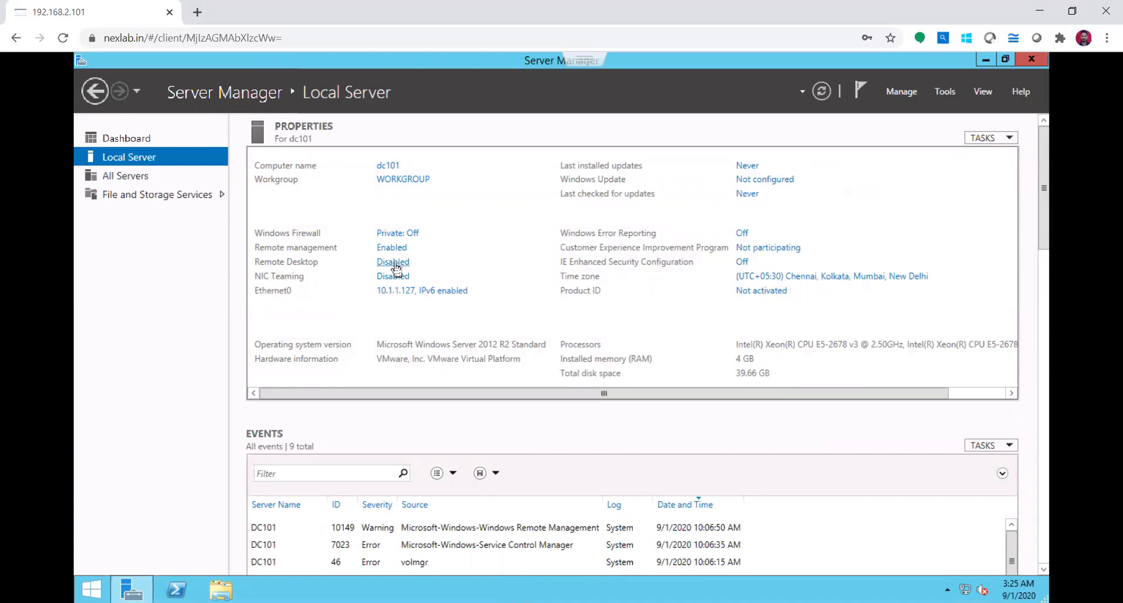
click(395, 264)
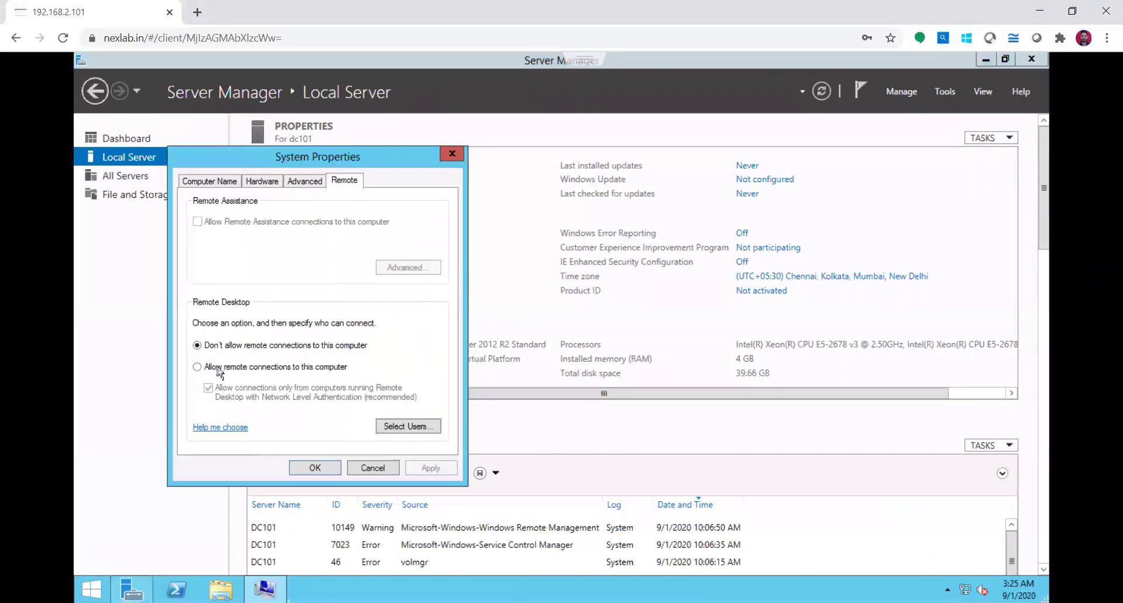
click(219, 368)
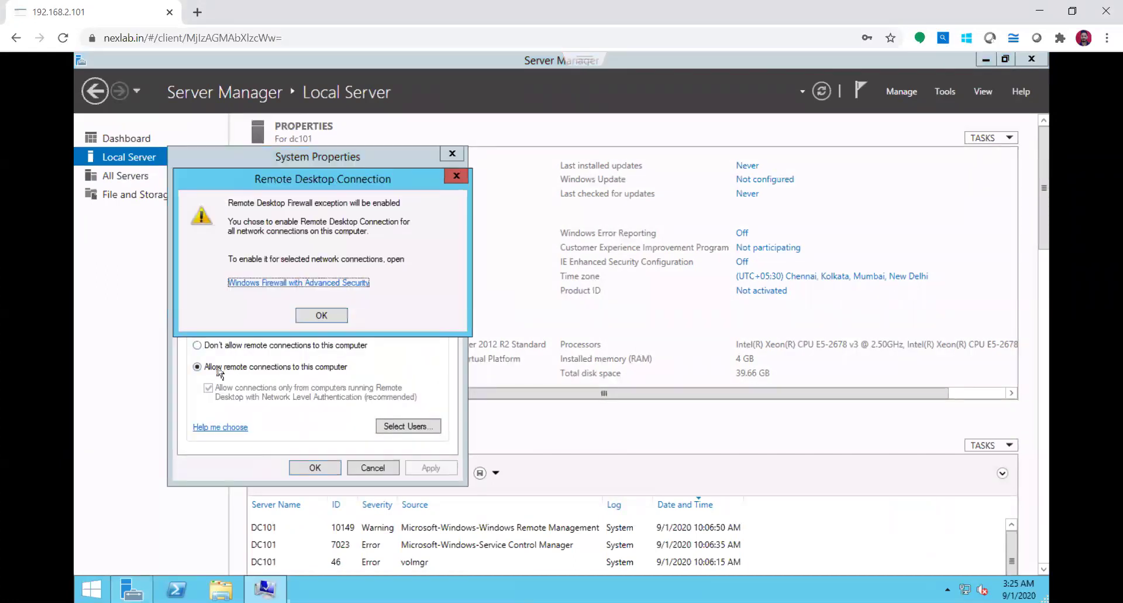
click(323, 316)
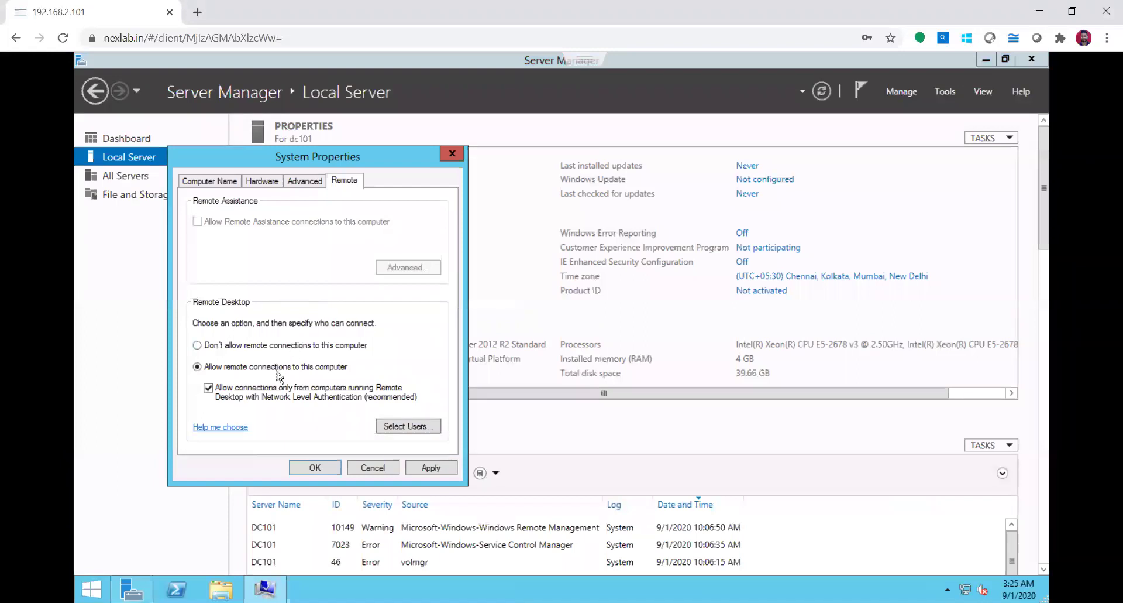
click(214, 393)
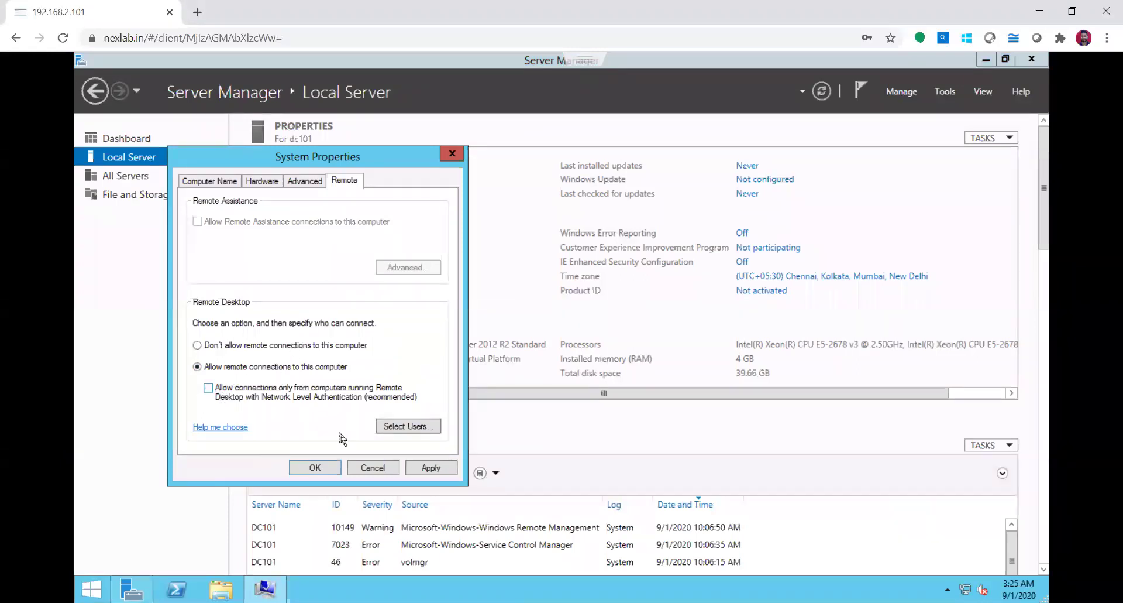
click(436, 471)
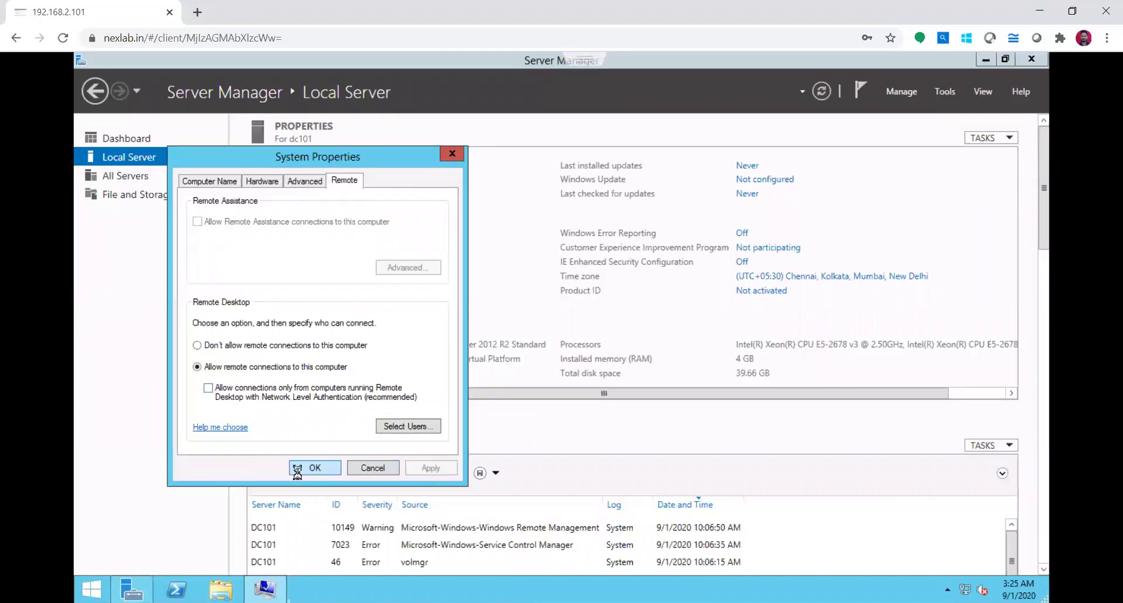
click(297, 467)
Leave full screen and start a Remote Desktop Connection (mstsc) to 10.1.1.127
mouse_move(594, 74)
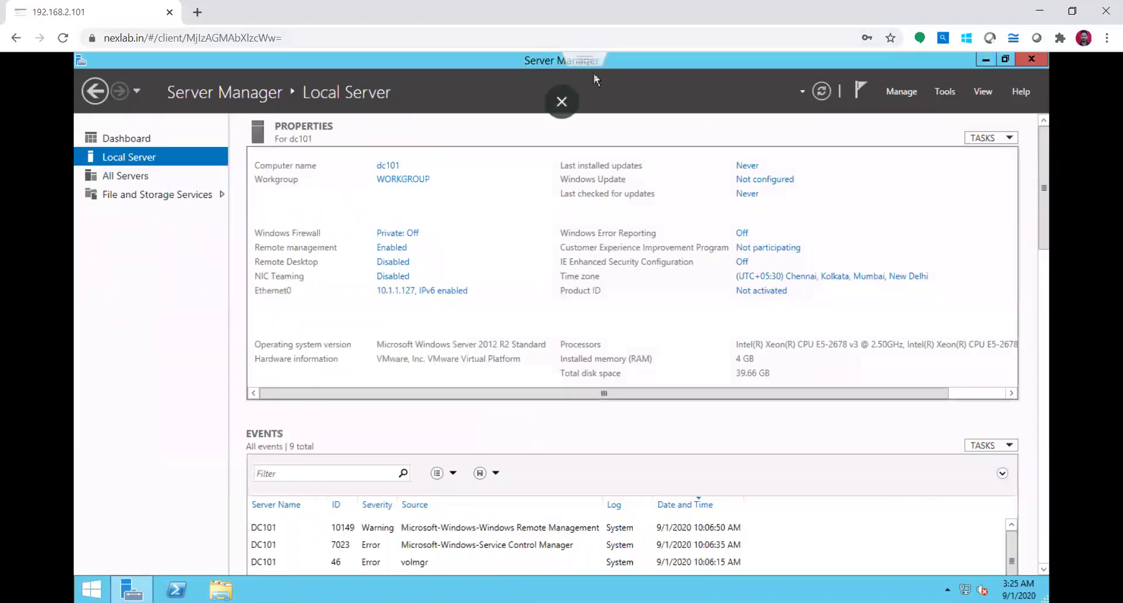
click(561, 101)
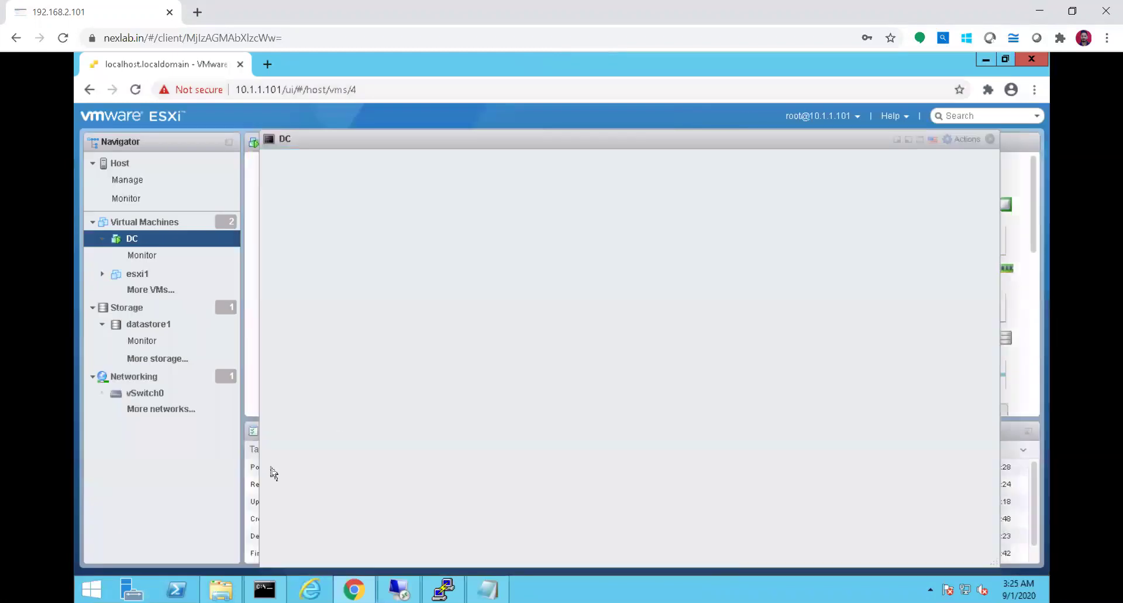
click(267, 581)
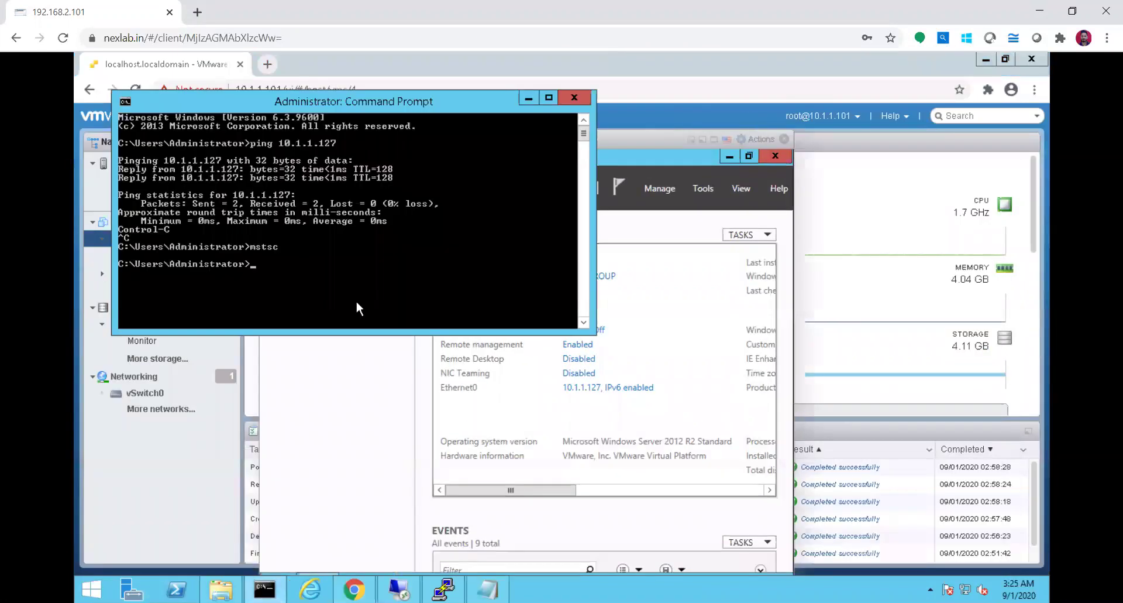
text(mstsc)
key(Return)
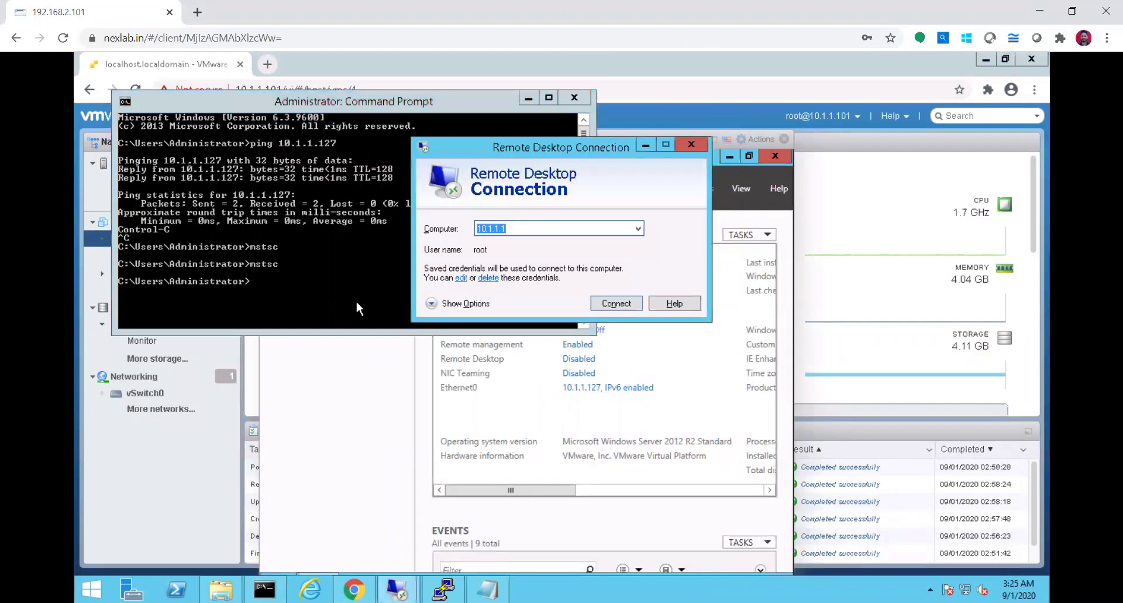
text(10.1.1.127)
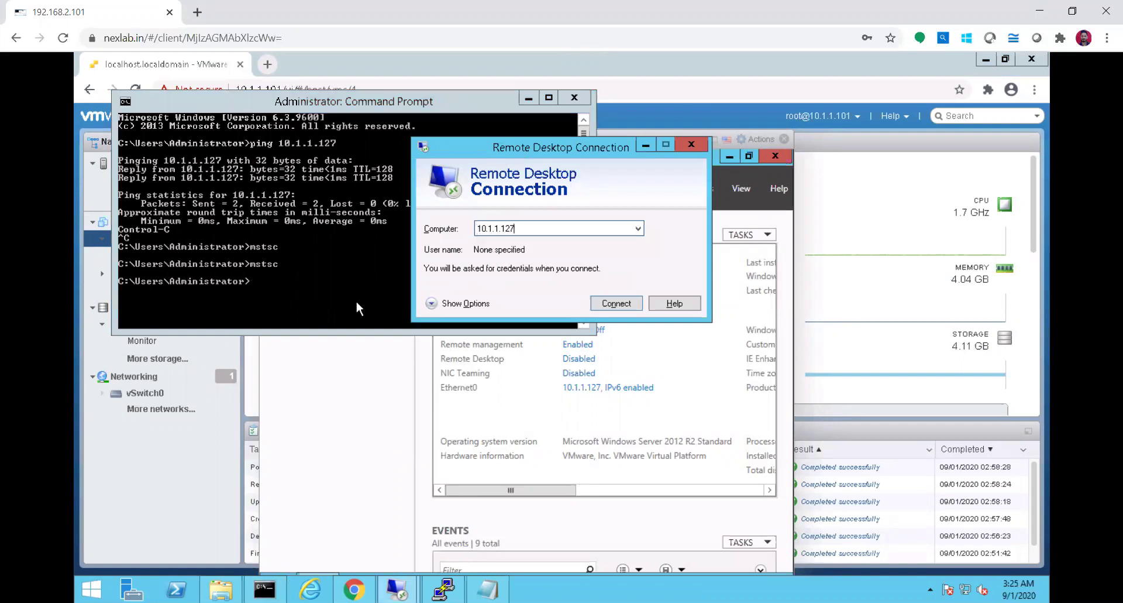
key(Return)
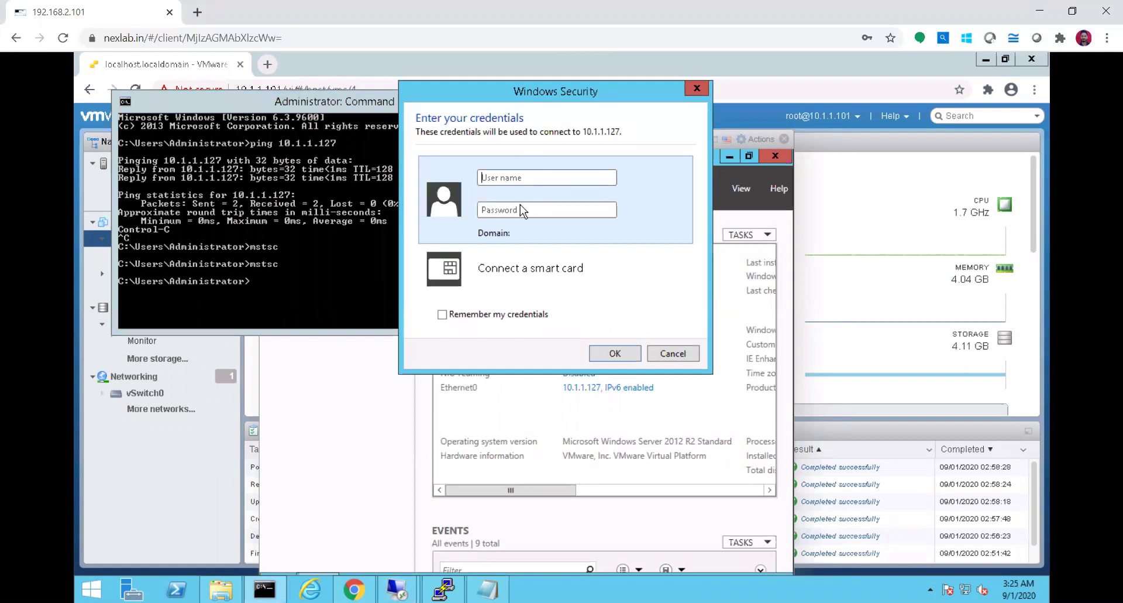
Sign in with the administrator credentials and accept the certificate warning
text(adminsi)
text(rator)
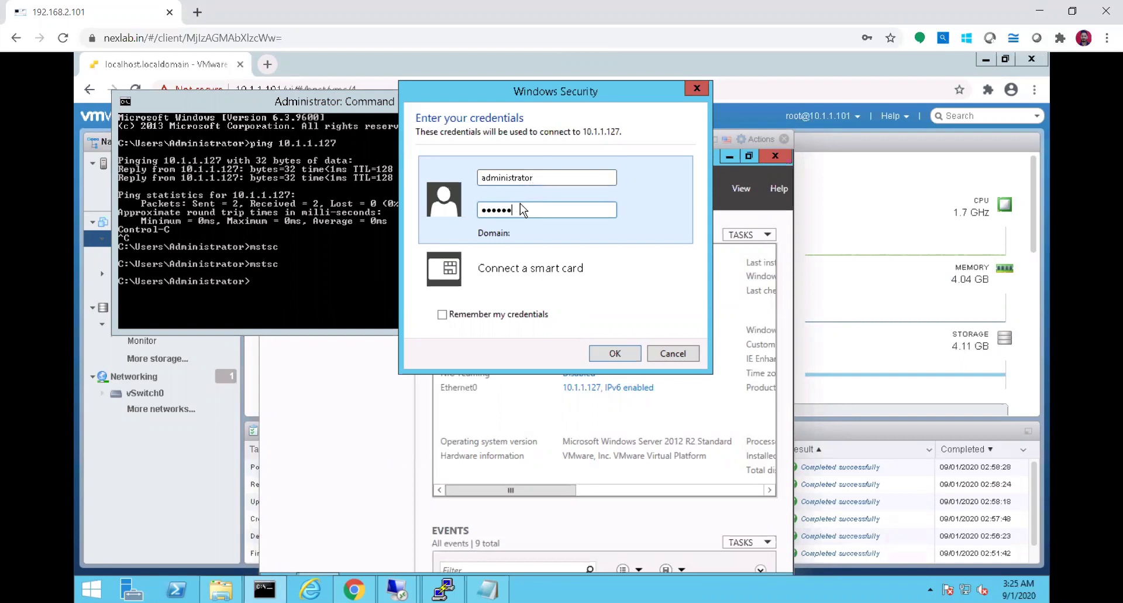
key(Return)
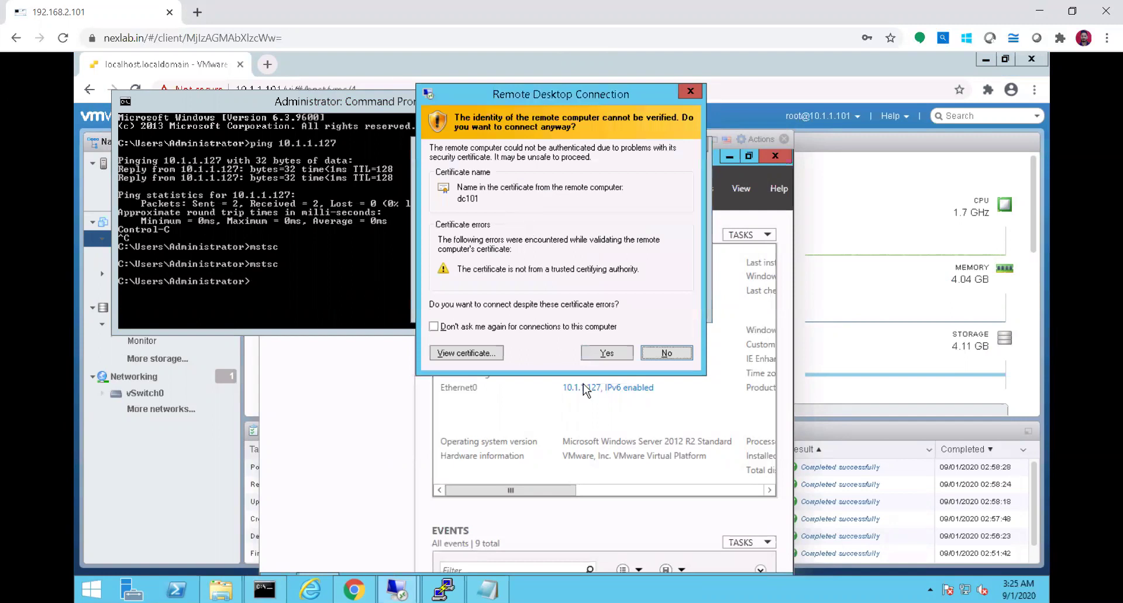
click(606, 352)
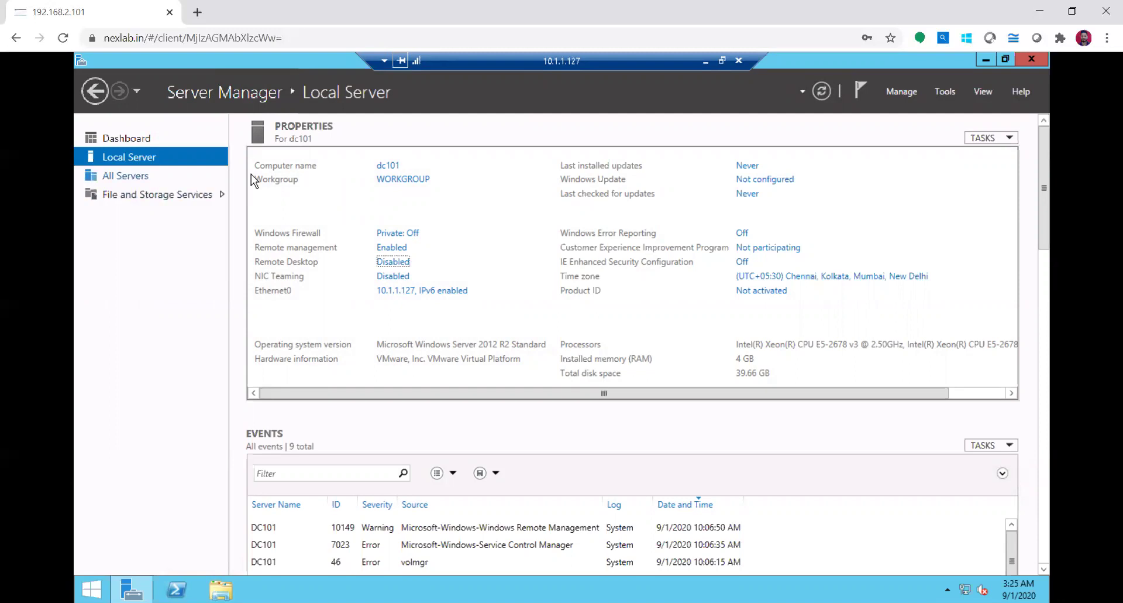
From the Dashboard, start Add Roles and Features with a role-based installation targeting dc101
click(122, 140)
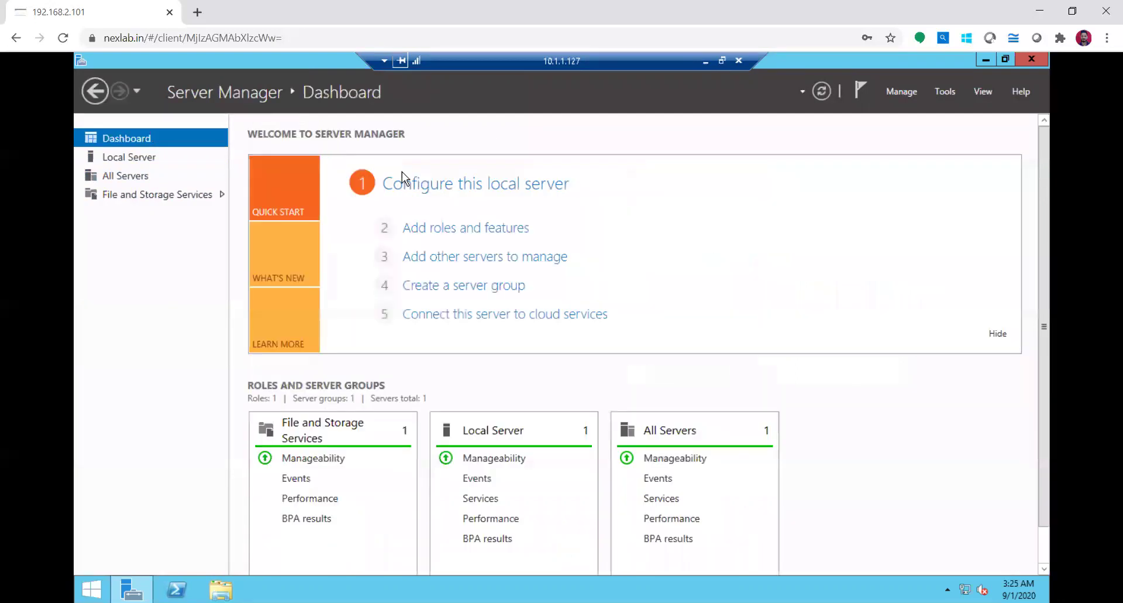
click(490, 233)
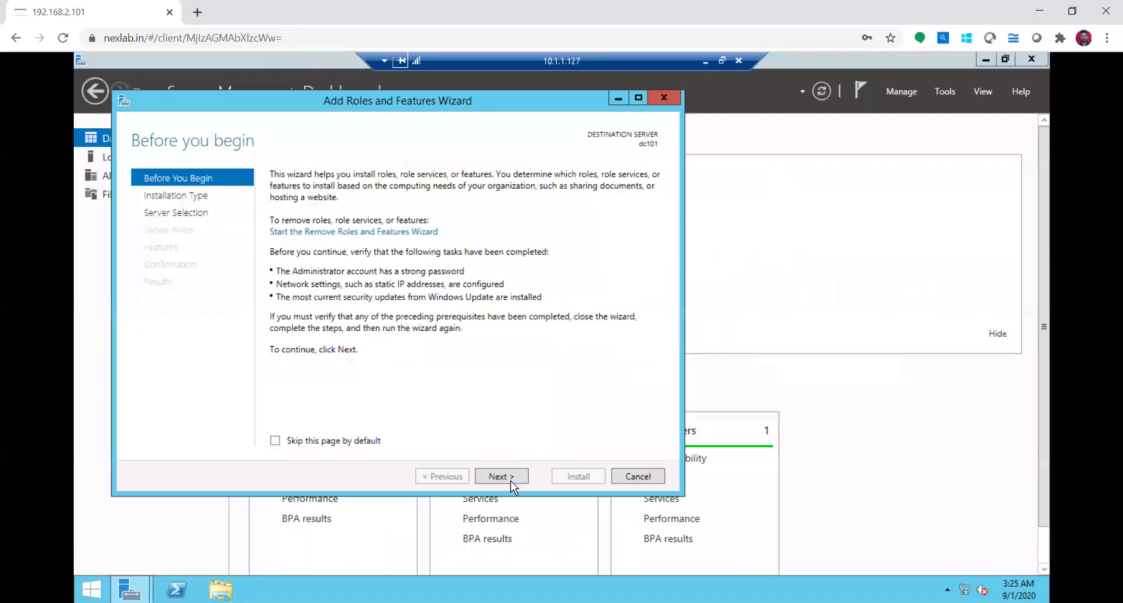
click(513, 482)
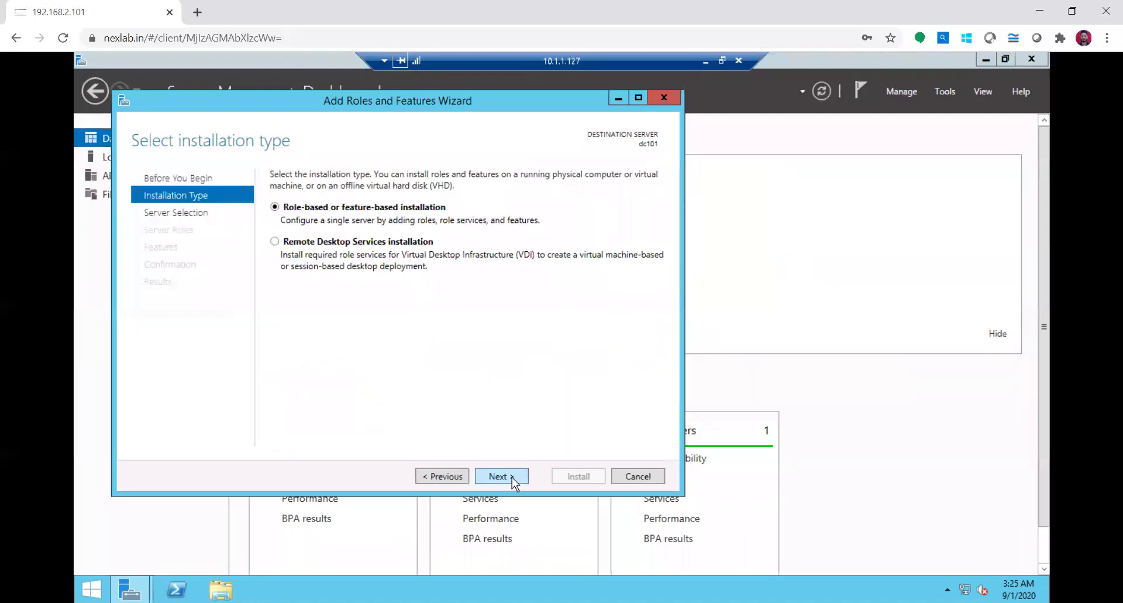
click(512, 483)
click(512, 477)
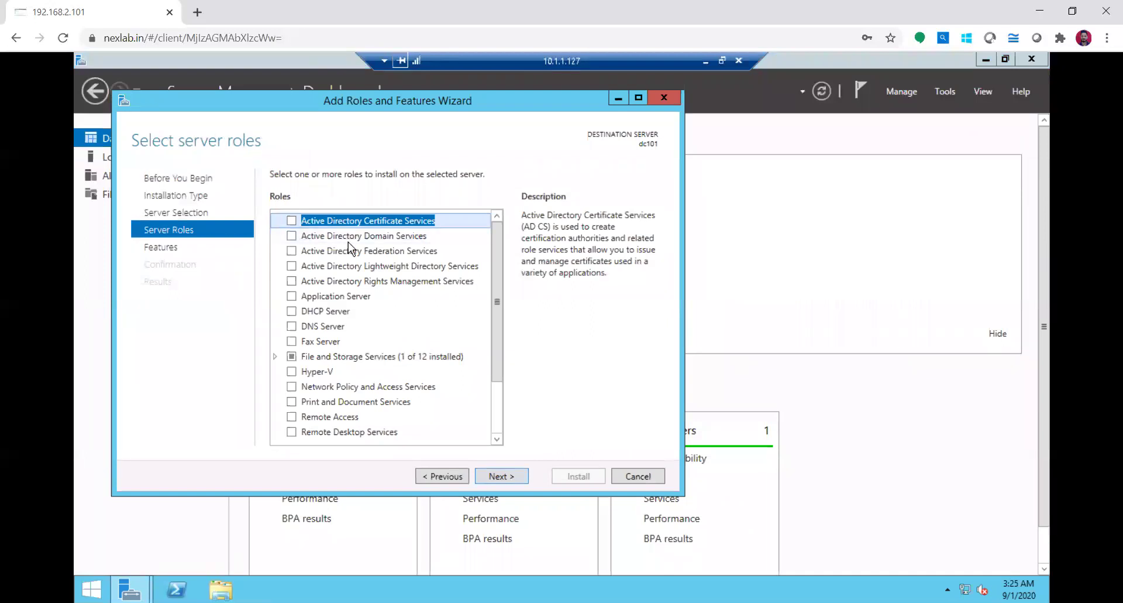
Select Active Directory Domain Services with its management features and start the installation
click(331, 241)
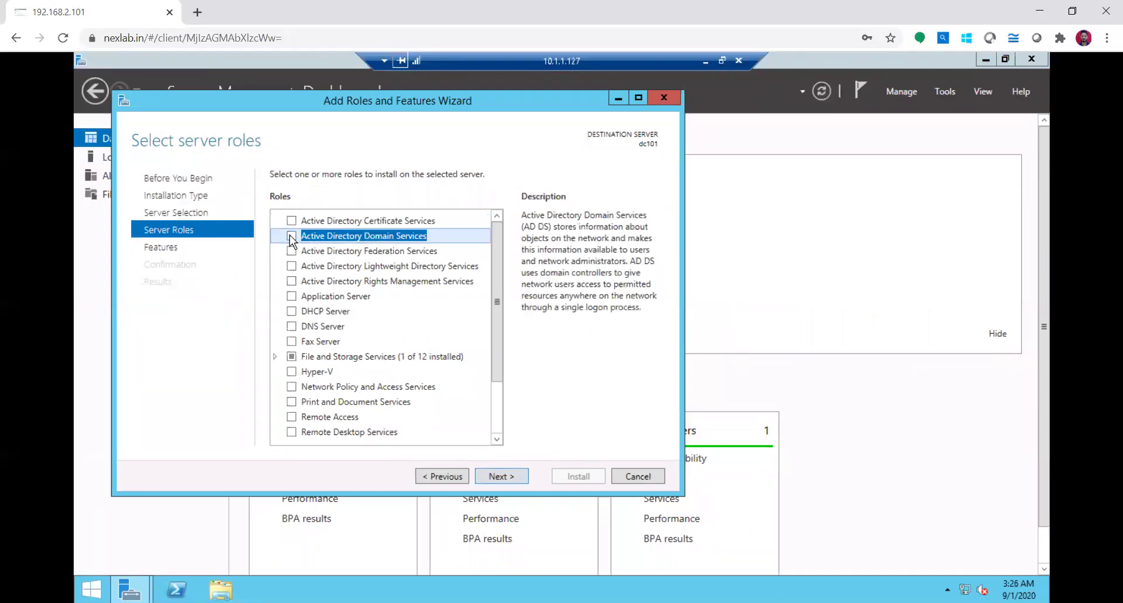
click(292, 235)
click(428, 412)
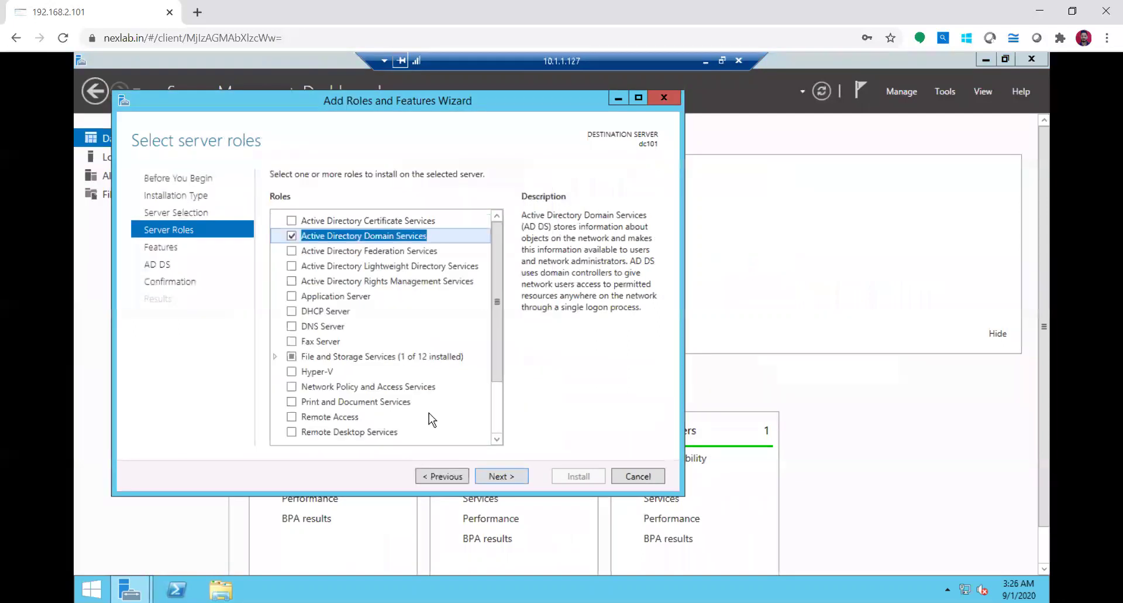
click(505, 479)
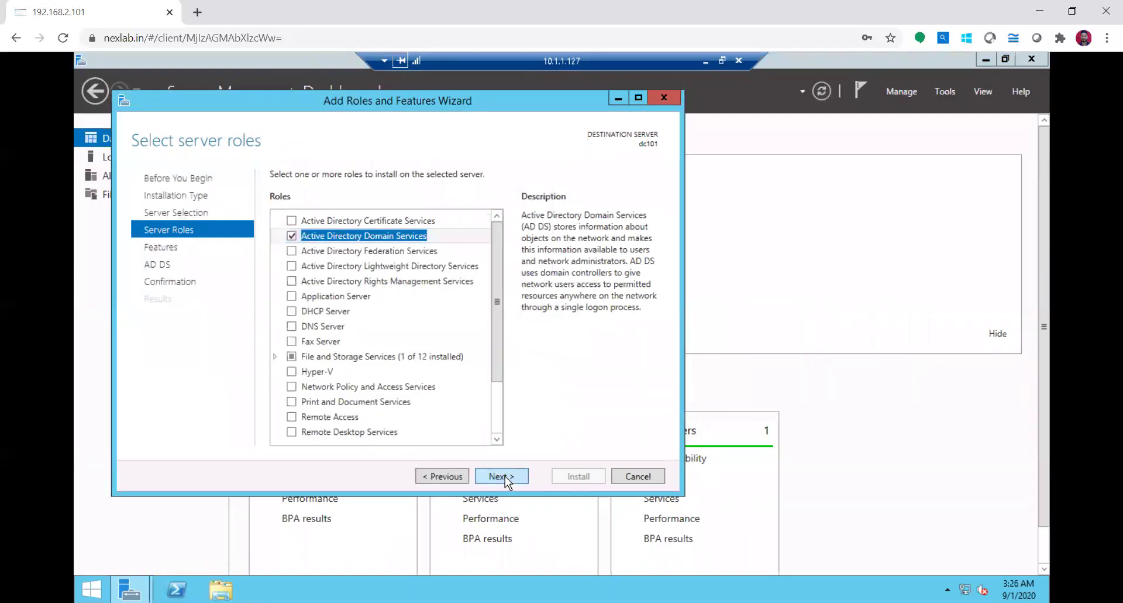
click(504, 478)
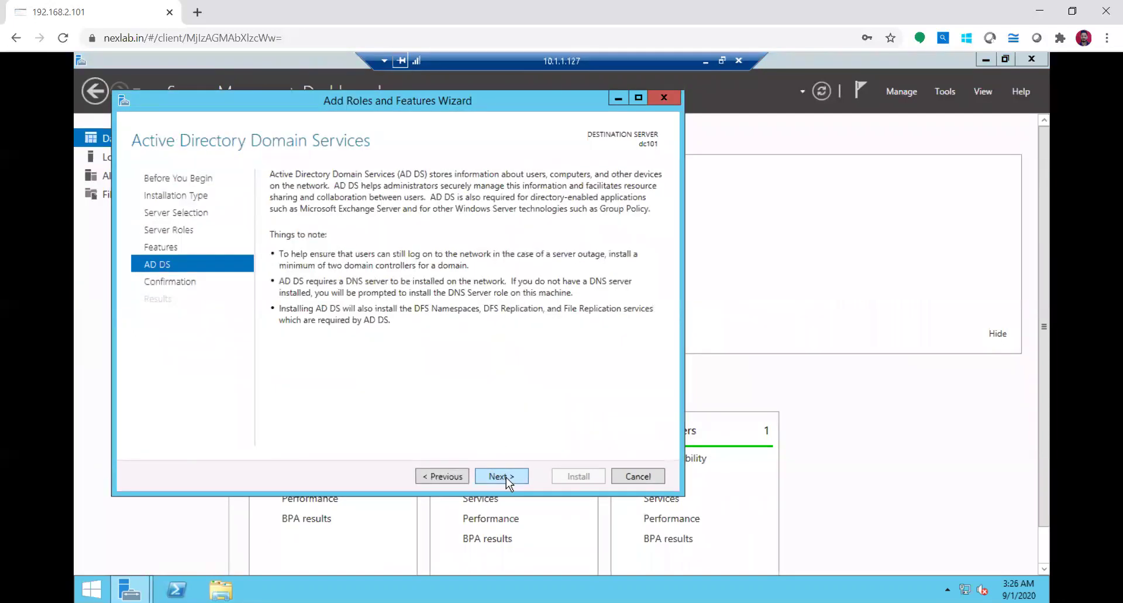
click(507, 476)
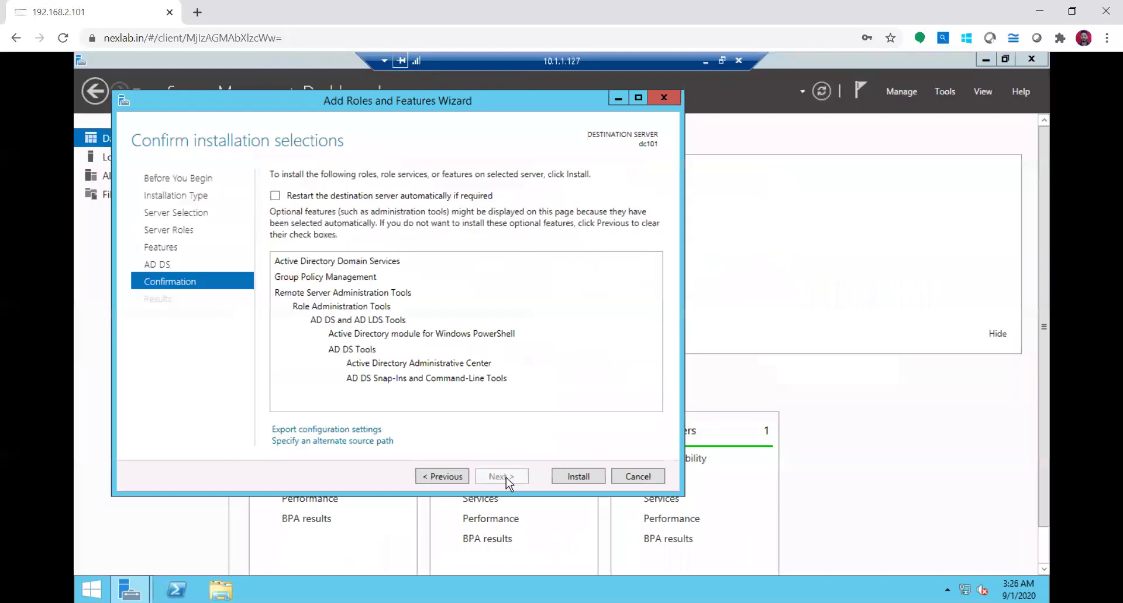
click(578, 475)
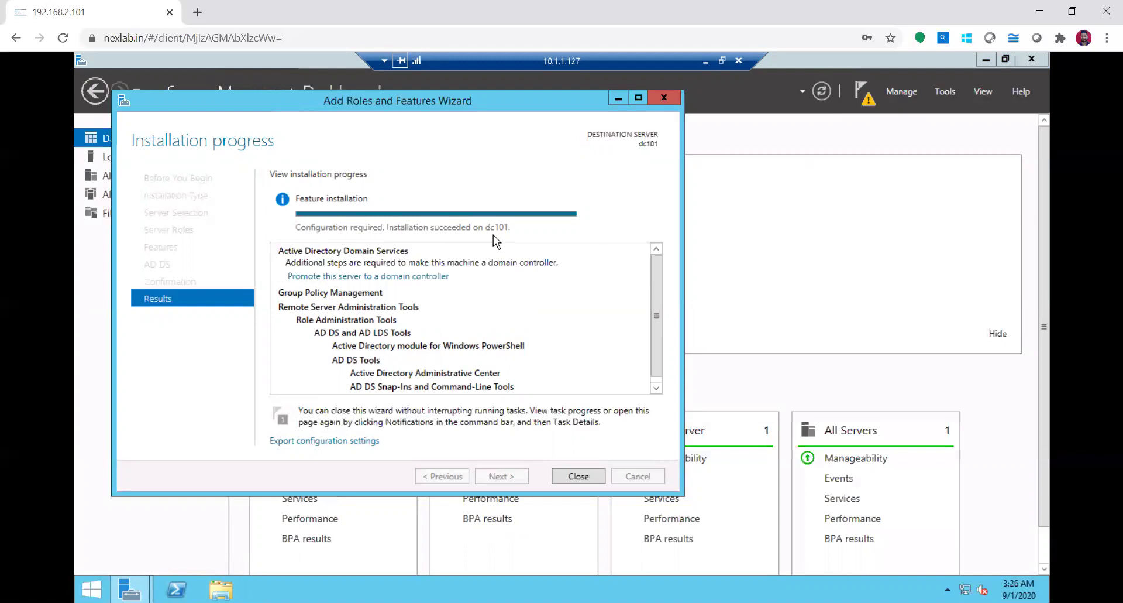
Close the Add Roles and Features Wizard after the AD DS installation succeeds
click(582, 476)
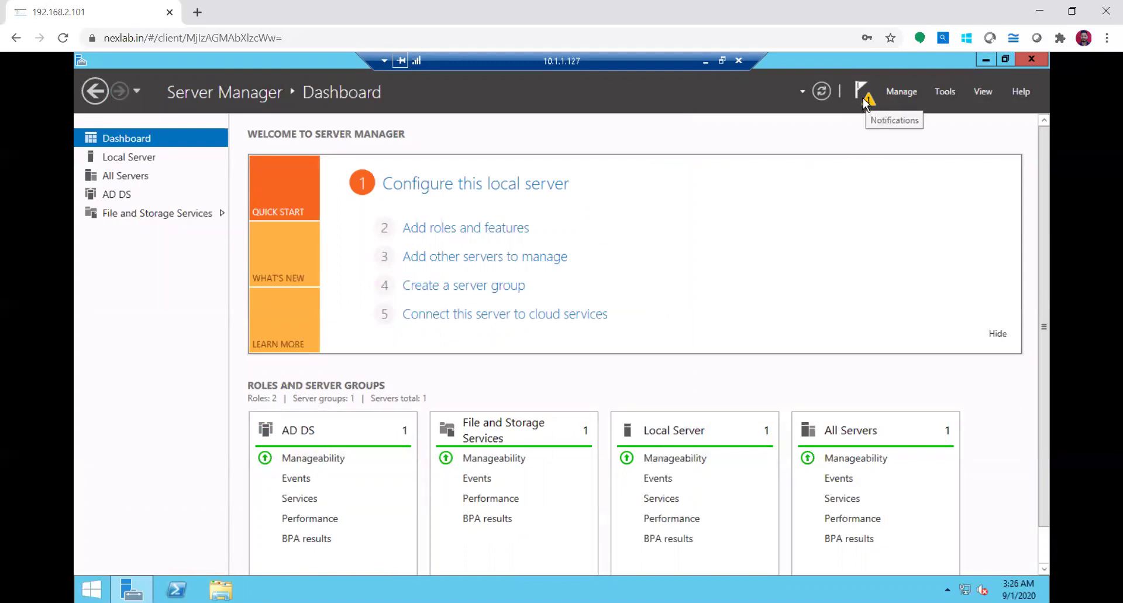
Choose 'Promote this server to a domain controller' from the Notifications flag
click(862, 97)
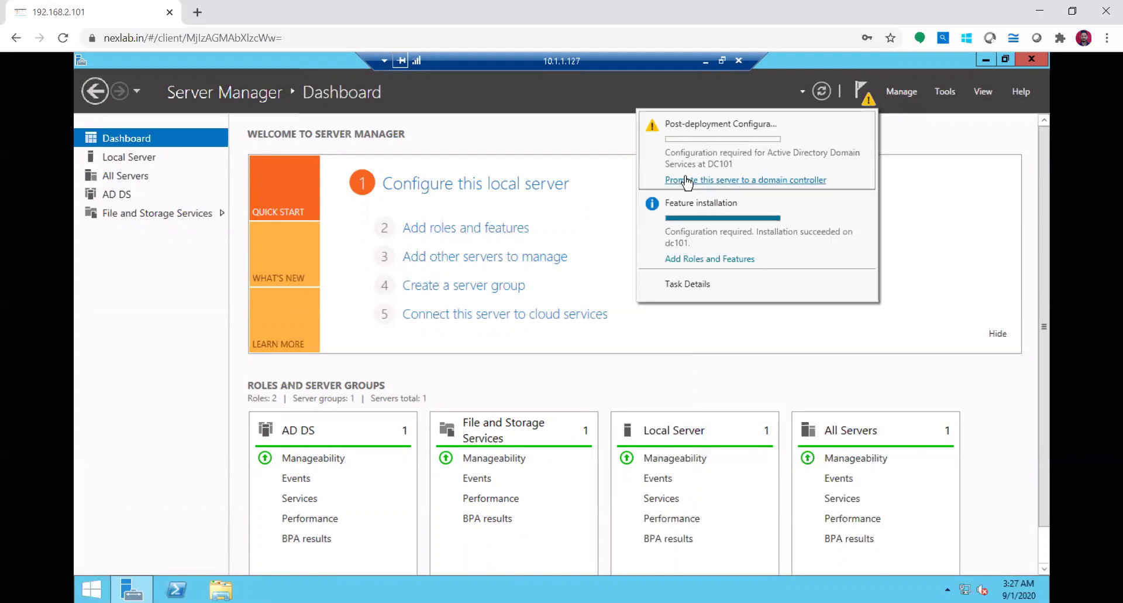
click(792, 180)
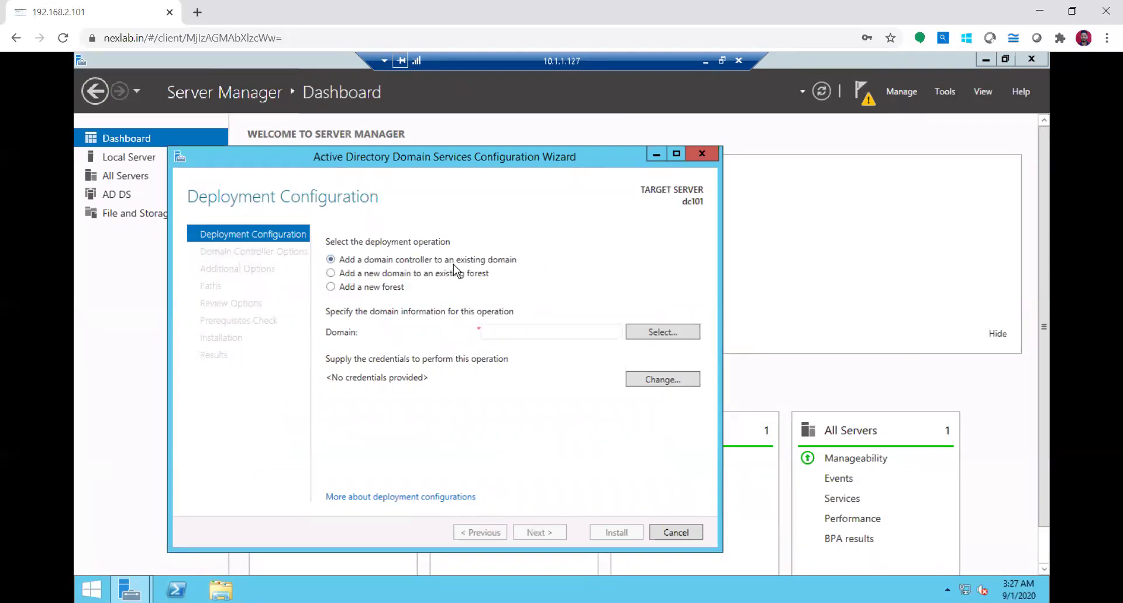
Choose Add a new forest and enter hcl101 as the root domain name
click(372, 273)
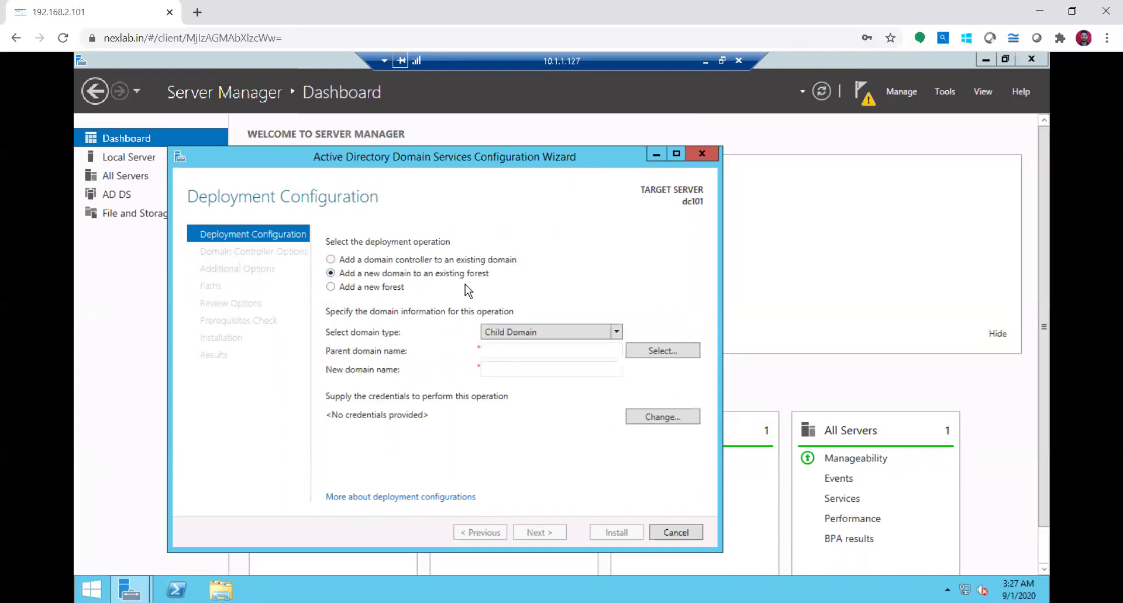
click(389, 288)
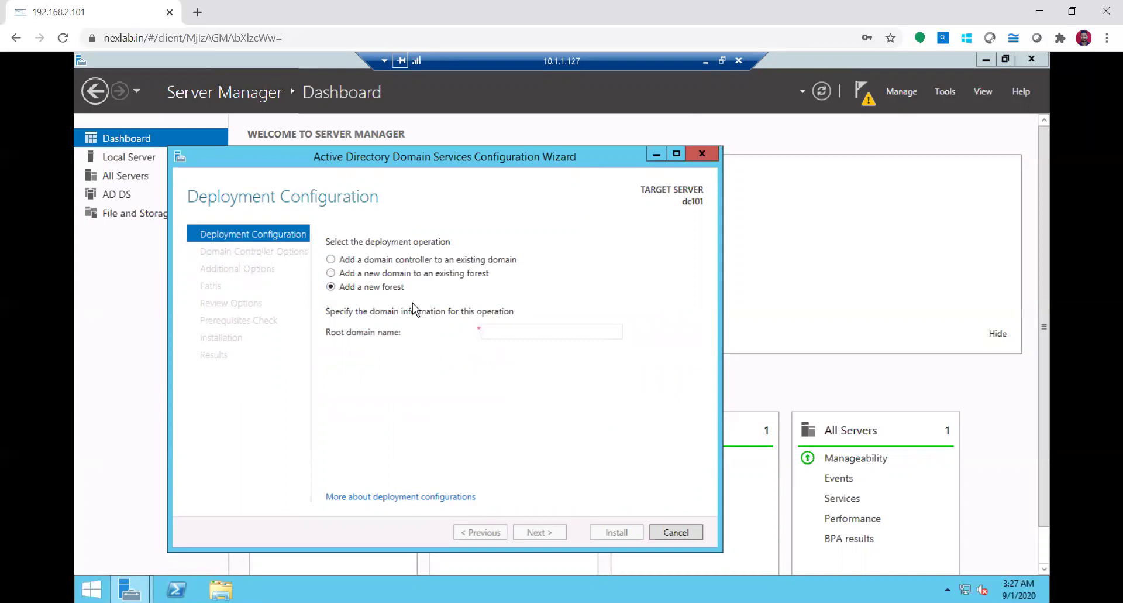
click(523, 332)
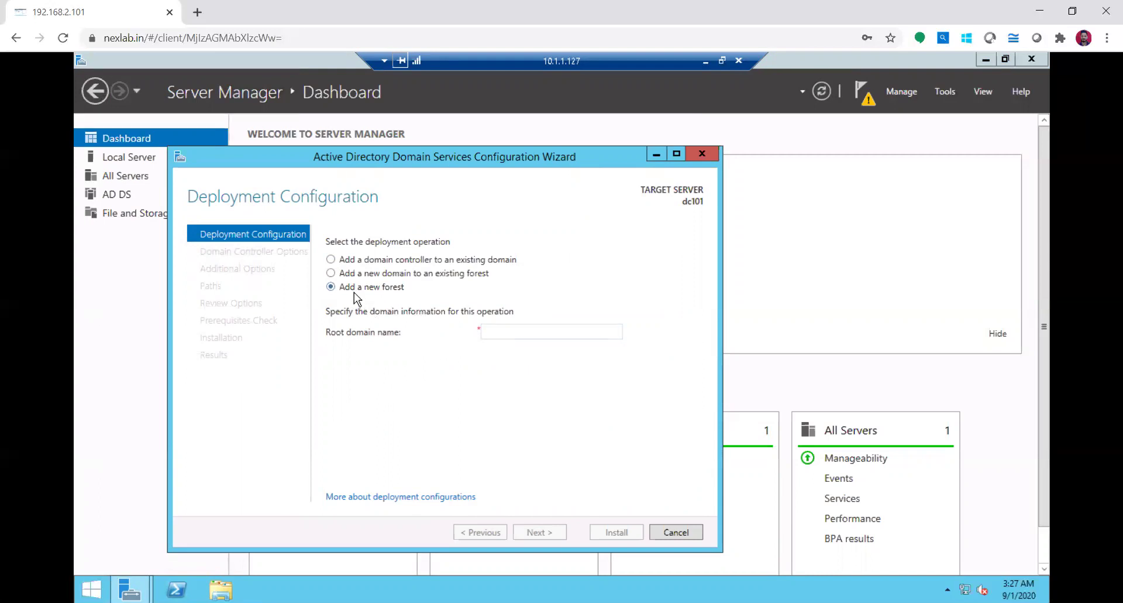
click(510, 331)
text(hcl101)
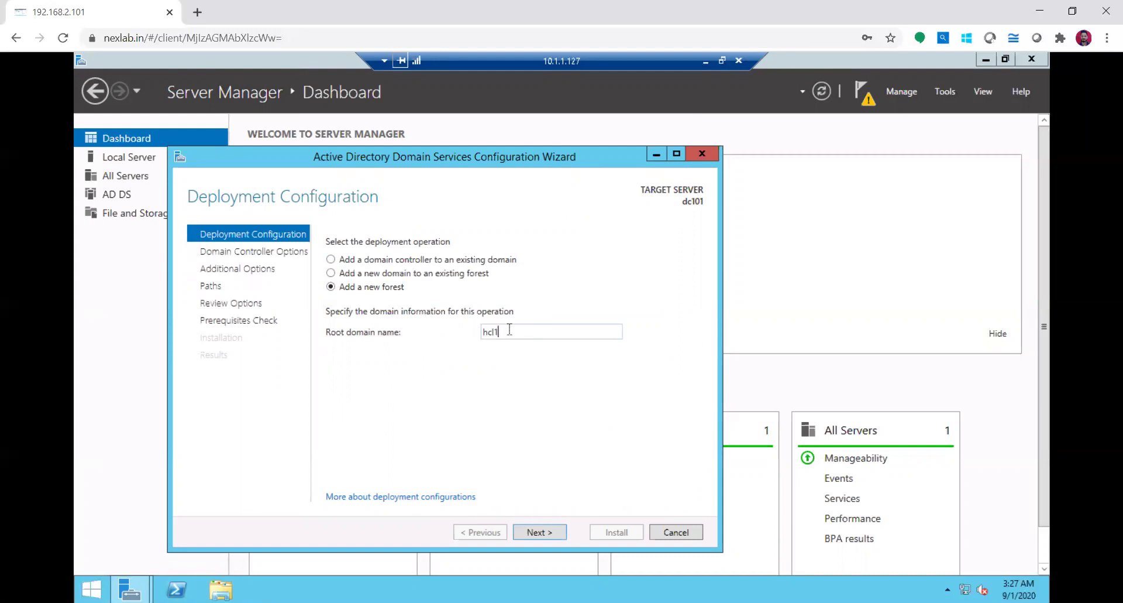
click(538, 532)
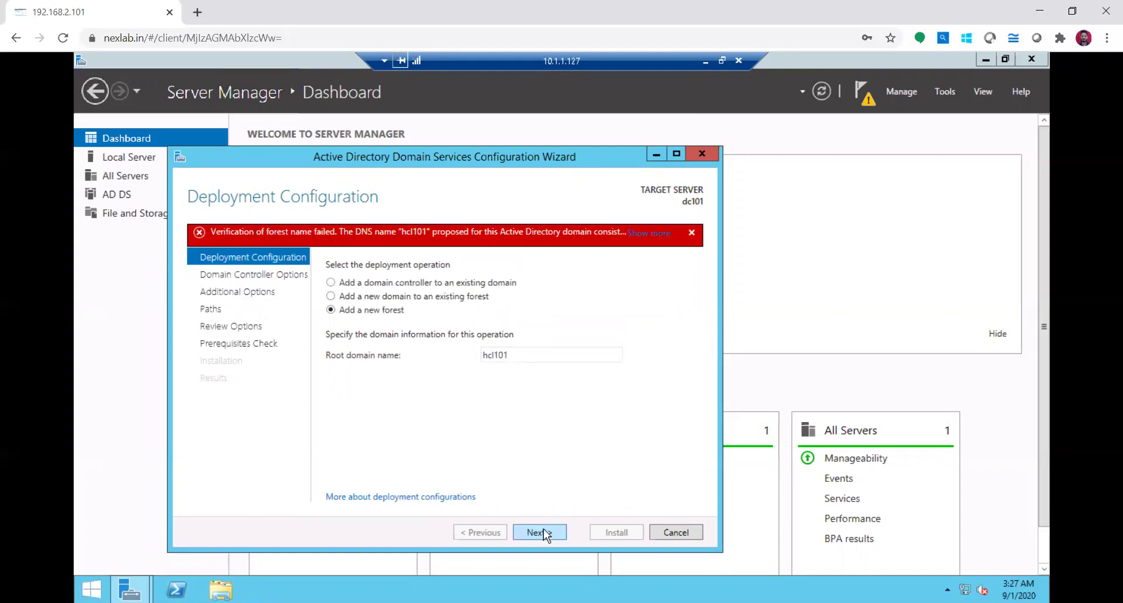
Read the single-label name error and correct the root domain to hcl101.com
double_click(524, 349)
click(526, 357)
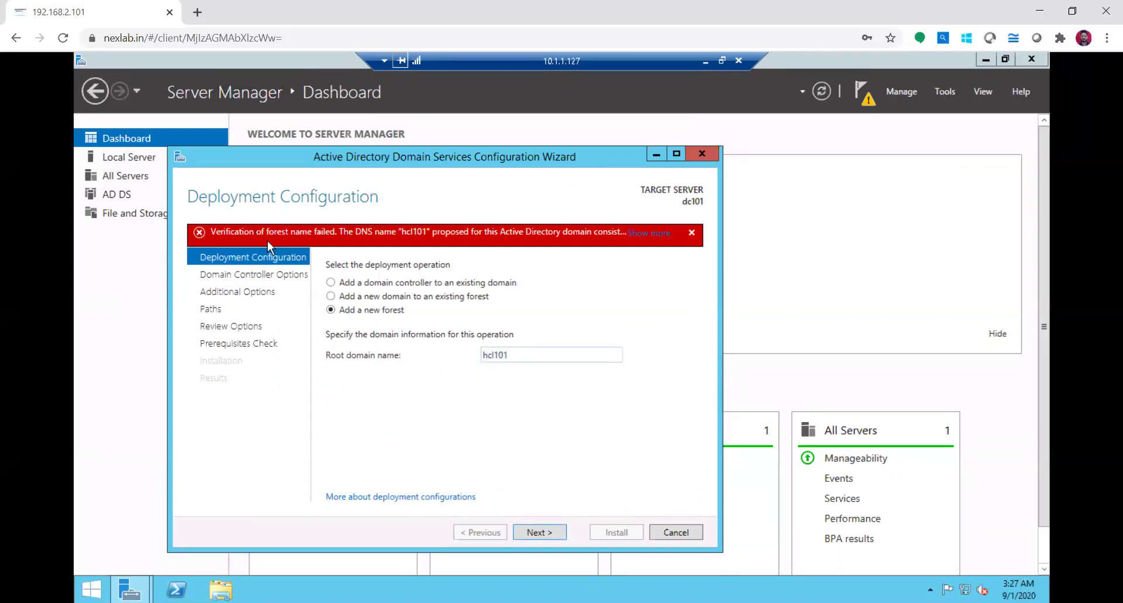
mouse_move(266, 239)
click(644, 234)
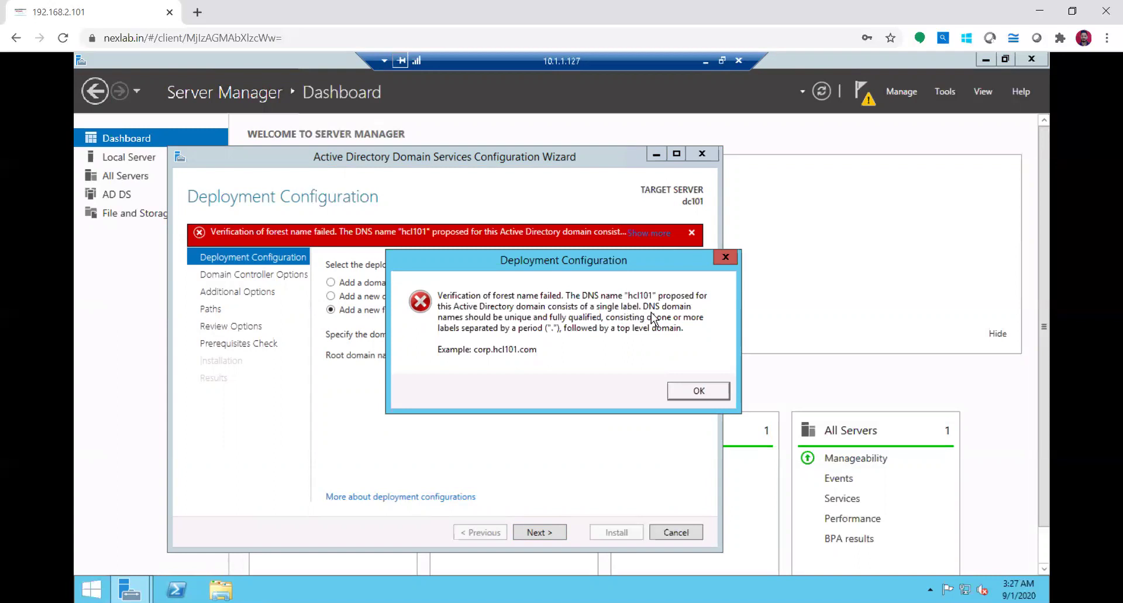
click(683, 398)
double_click(526, 355)
click(526, 355)
text(.com)
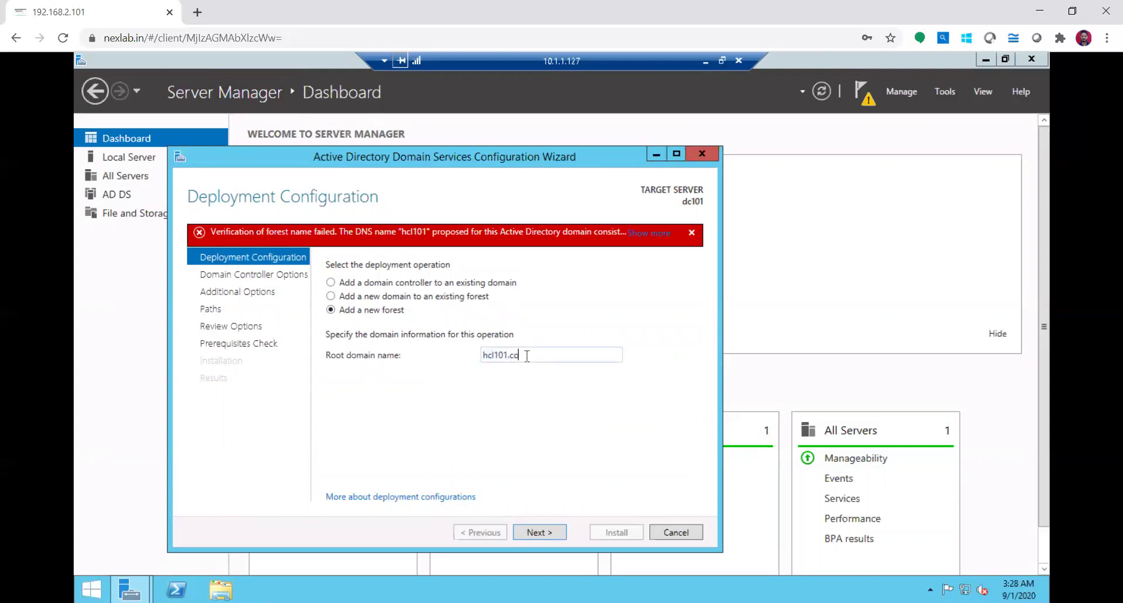
click(539, 532)
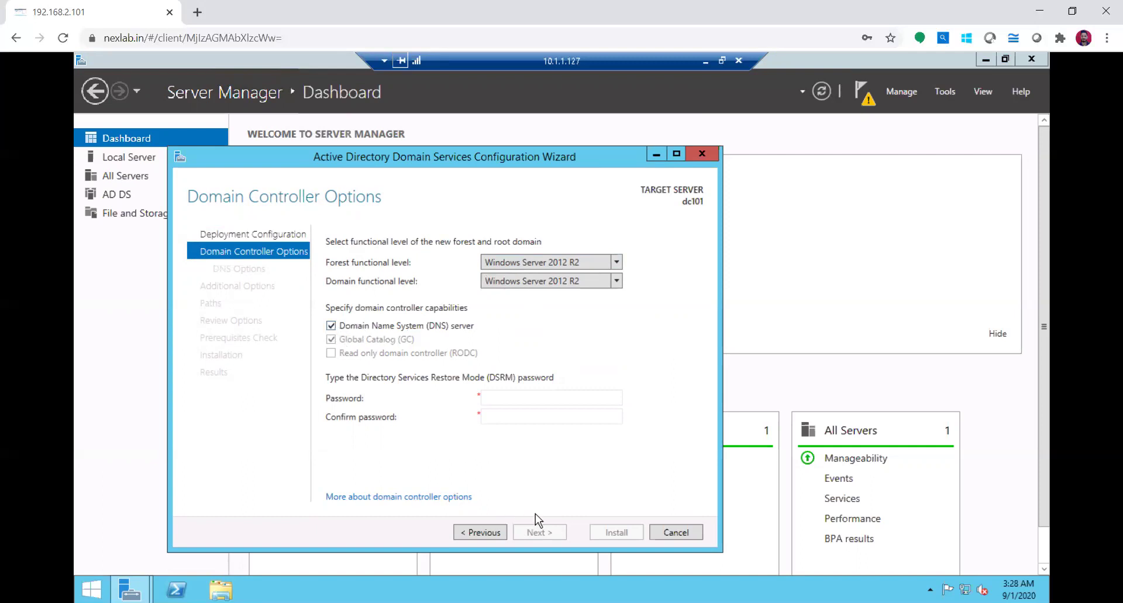
Type the DSRM password in both Password and Confirm password, keeping DNS server and Global Catalog
click(498, 397)
text(••••••••••)
key(Tab)
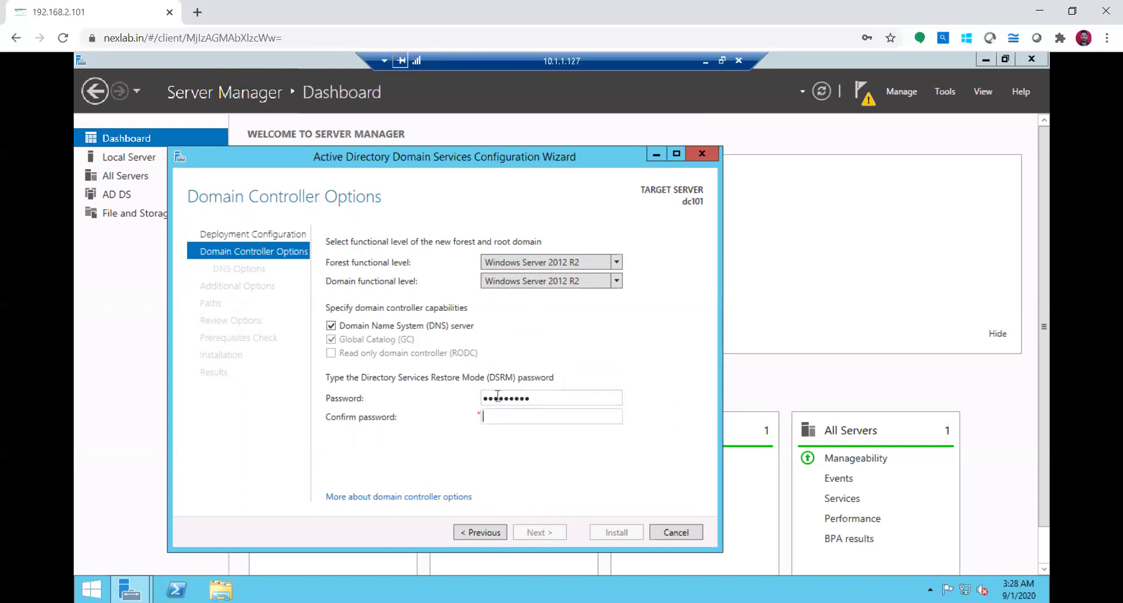
text(••••)
key(Tab)
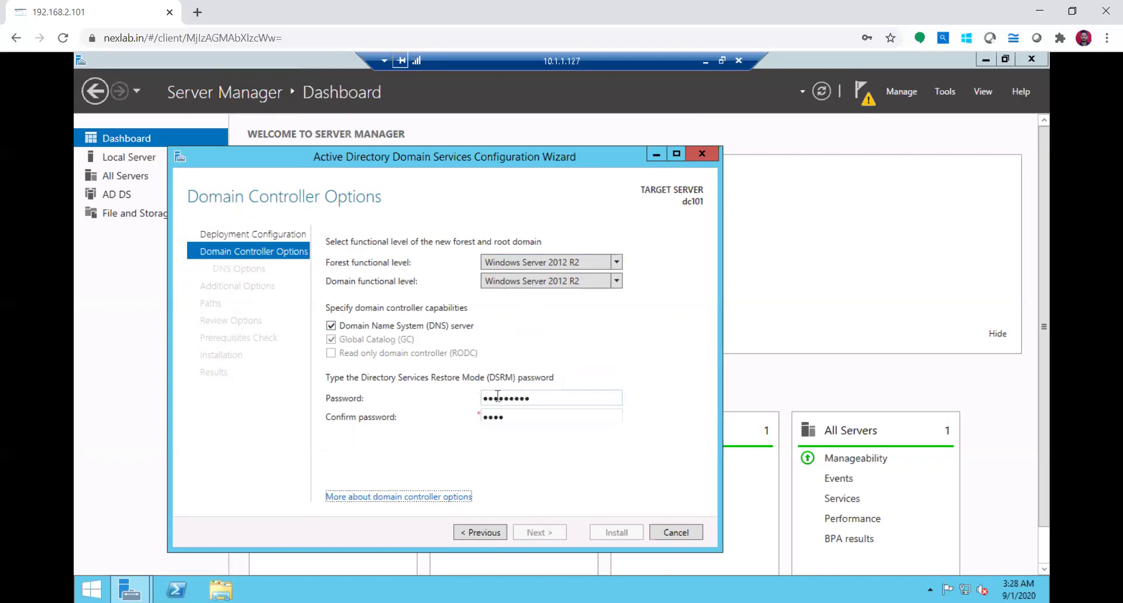
click(519, 415)
text(•••••)
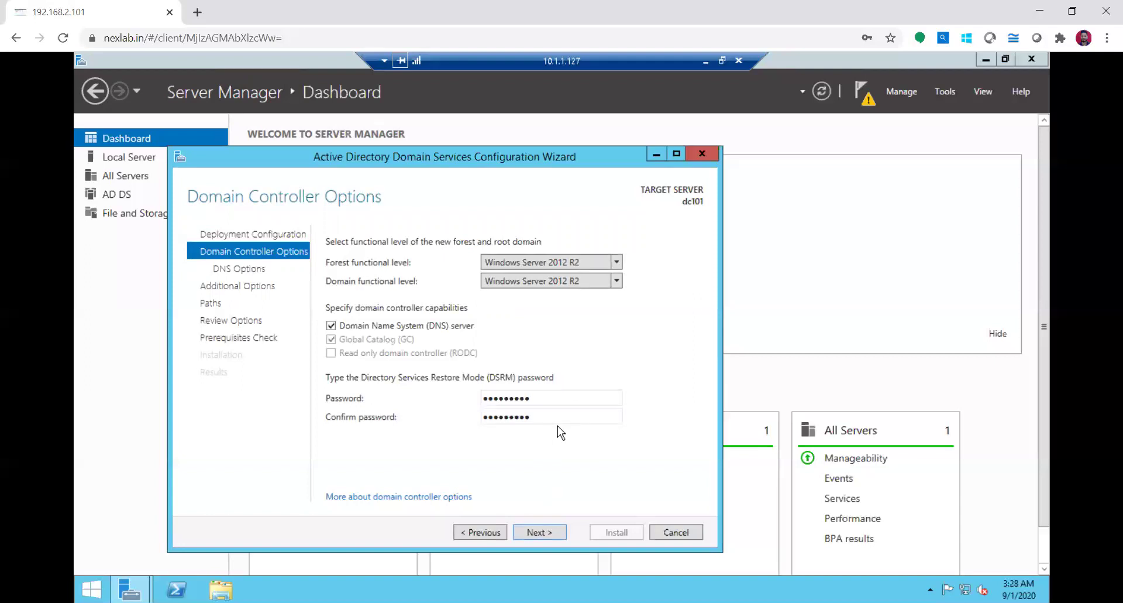
click(537, 534)
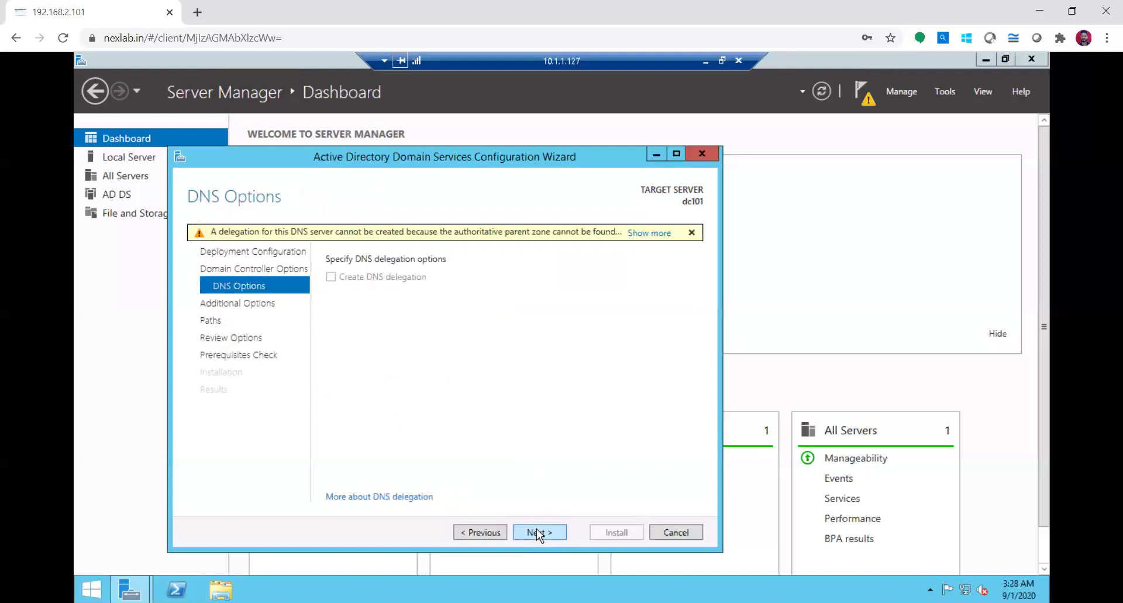
Accept the DNS options, NetBIOS name HCL101, and the default database, log and SYSVOL paths
click(538, 532)
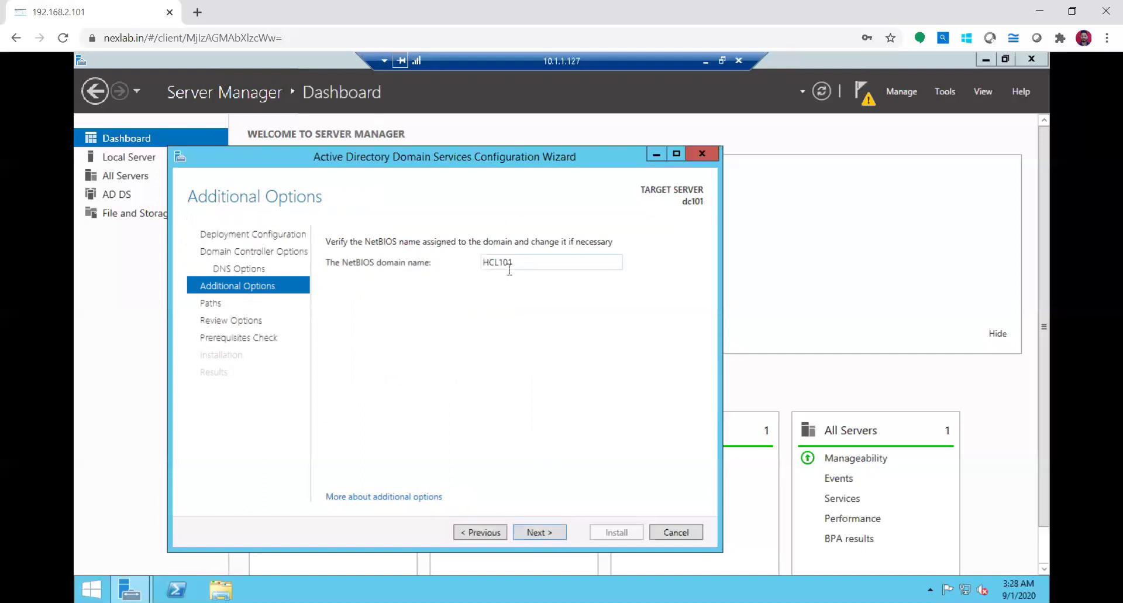
click(551, 530)
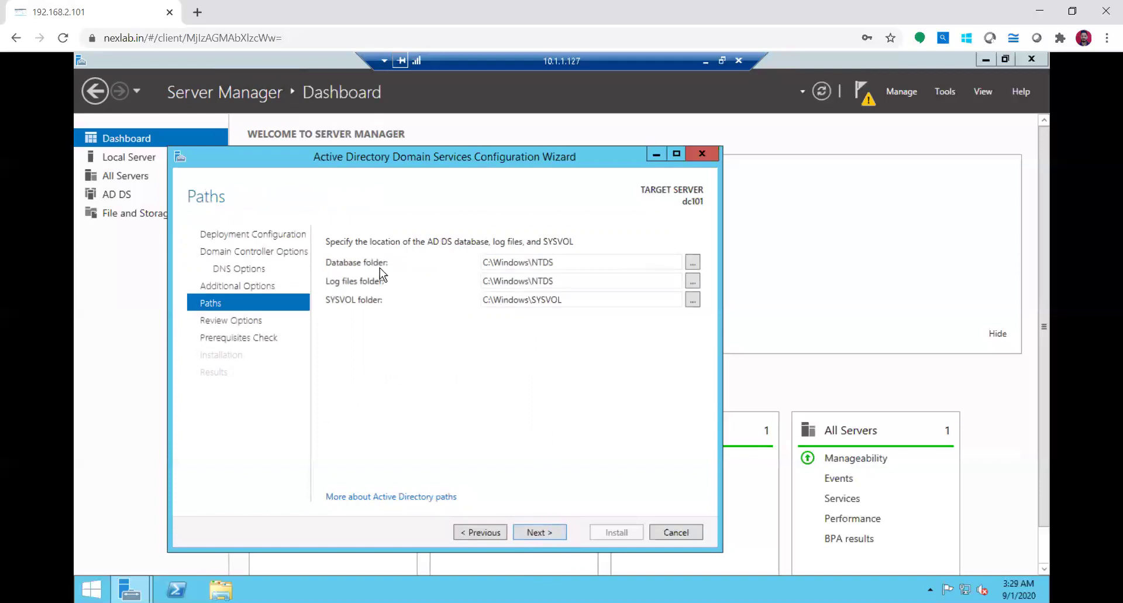
triple_click(556, 266)
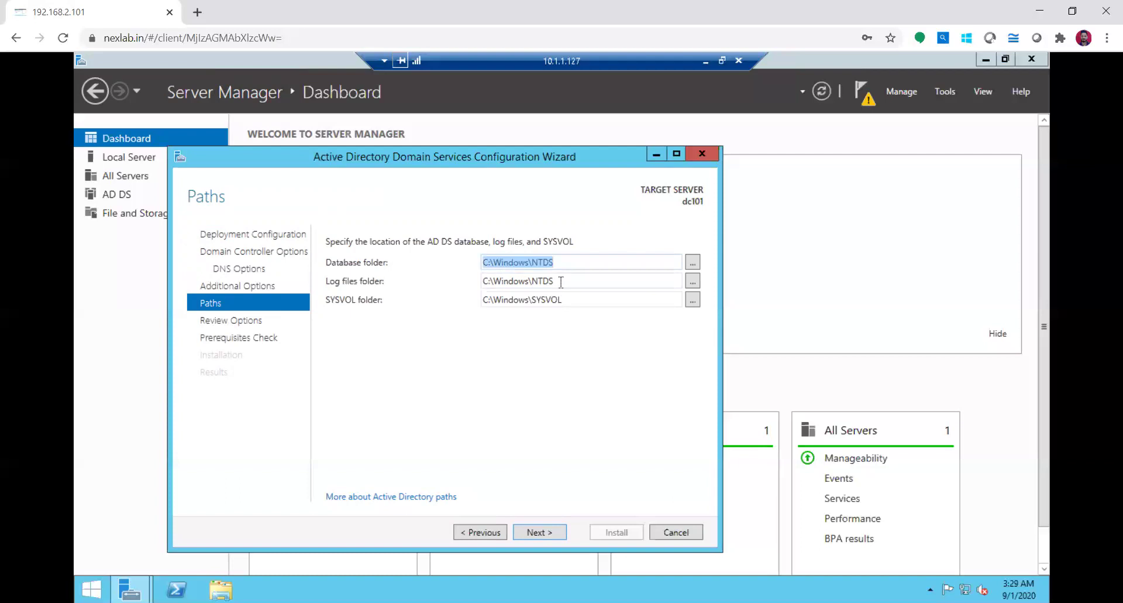
click(539, 531)
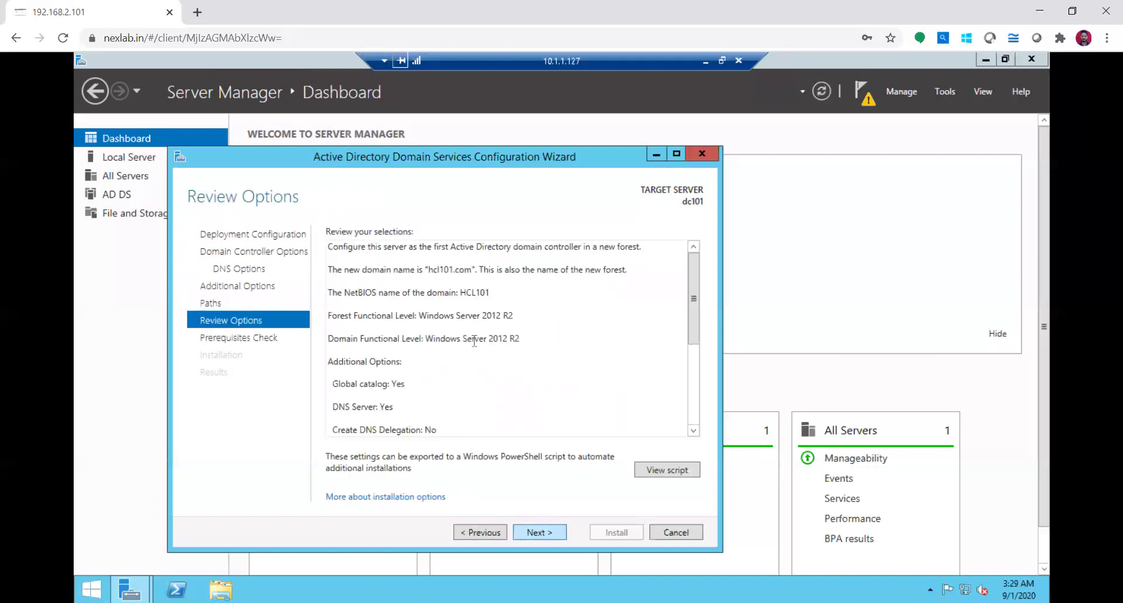
Run the prerequisite checks from Review Options and launch the installation that promotes dc101
click(538, 532)
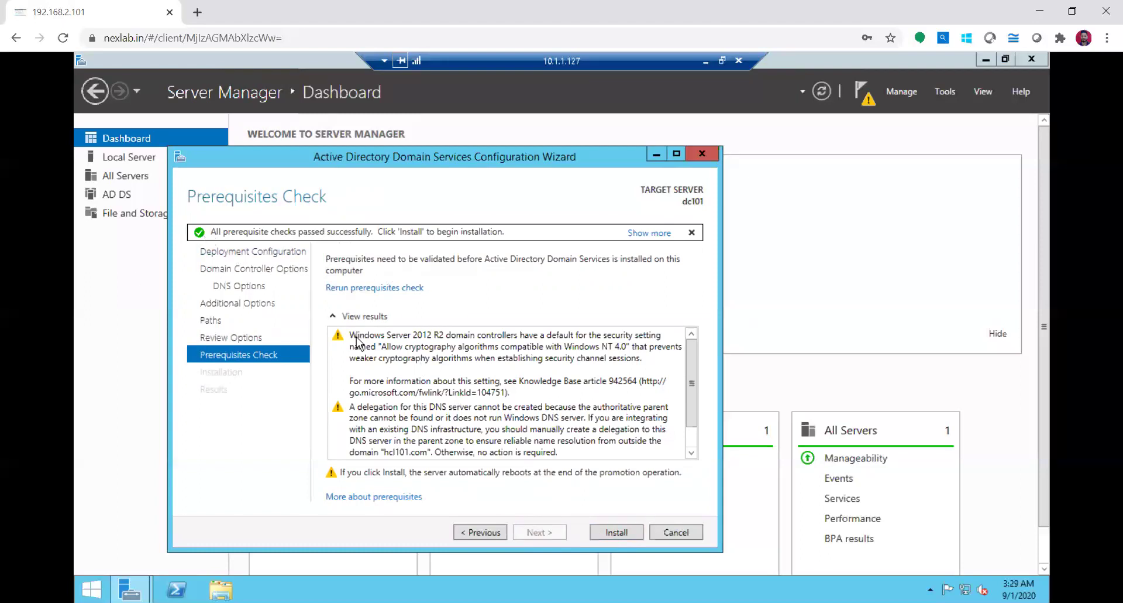
click(623, 535)
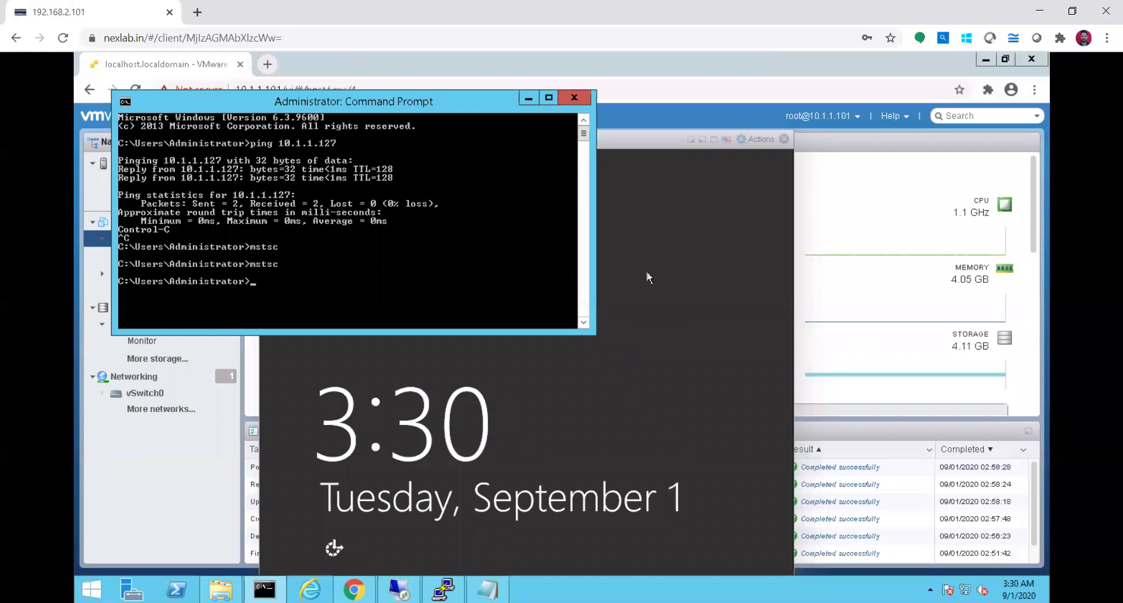
Switch to the ESXi Host Client and watch the DC VM console until the sign-in screen appears
click(651, 140)
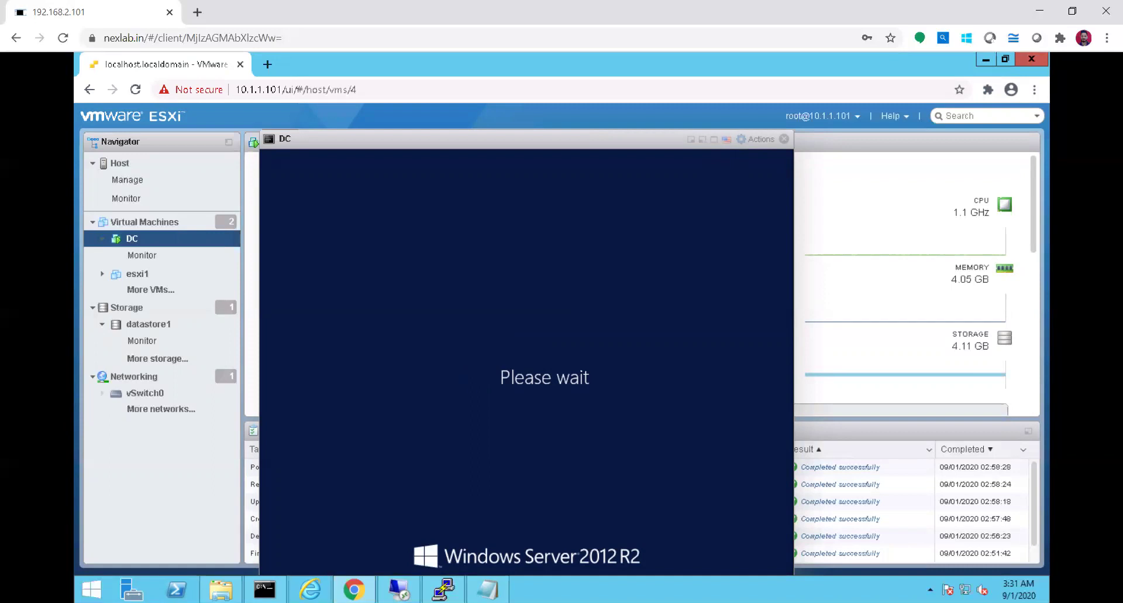
mouse_move(264, 589)
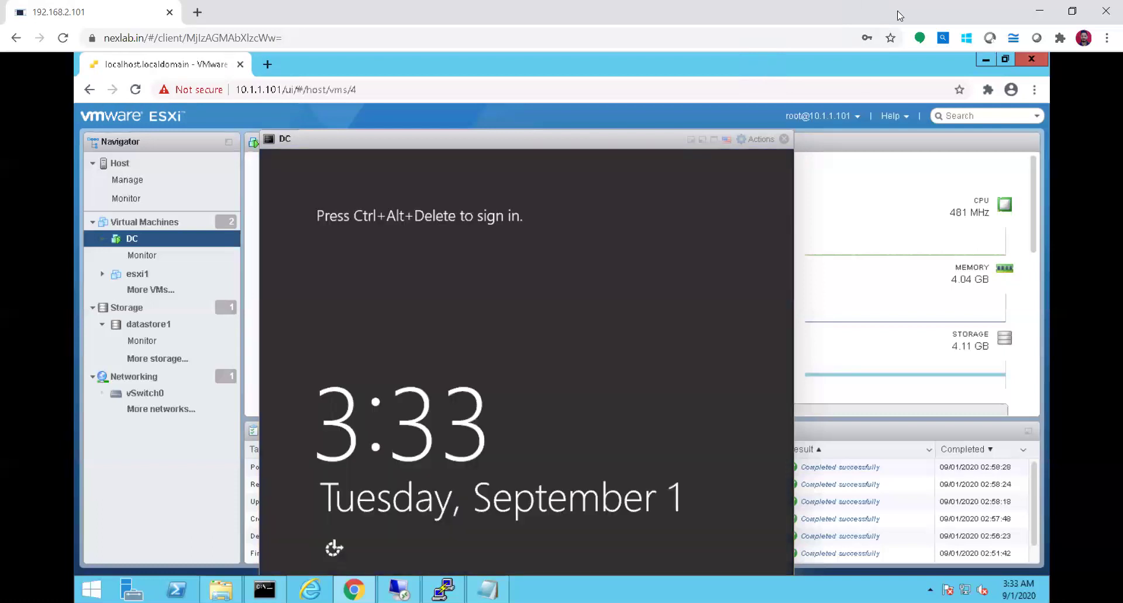
Close the DC virtual machine console and relaunch Remote Desktop from the Command Prompt
click(784, 141)
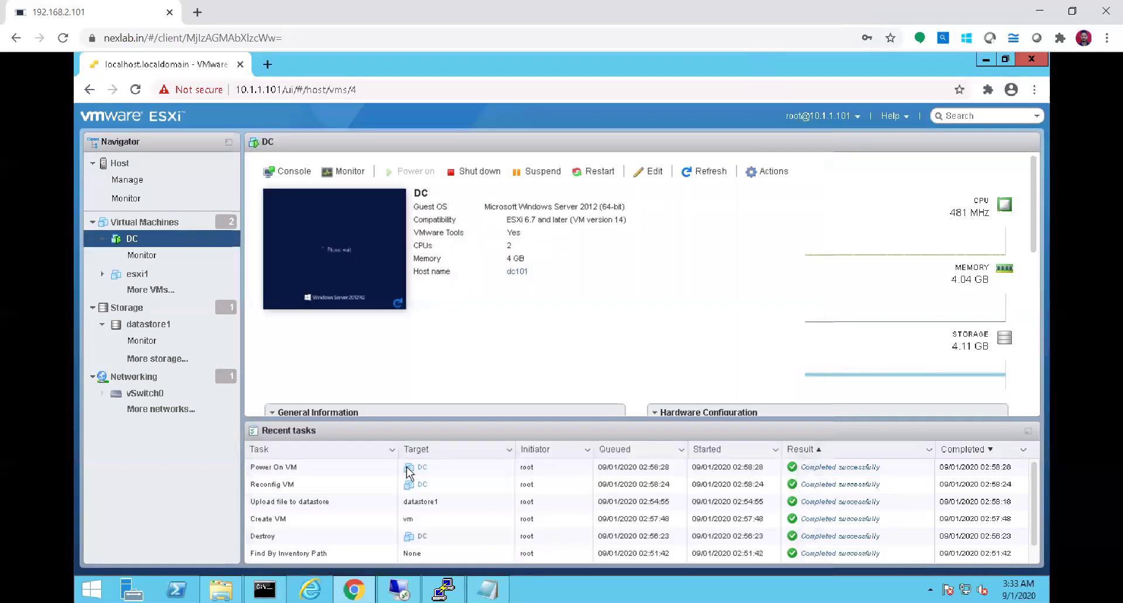
click(264, 589)
key(Up)
key(Return)
key(Return)
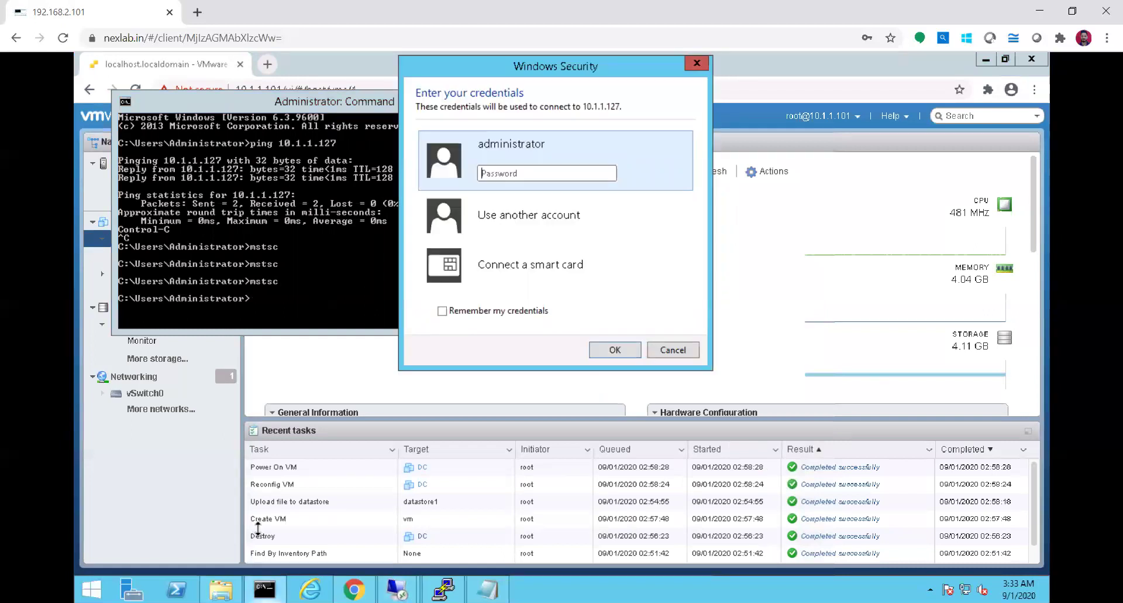
Sign in with the hcl101.com domain administrator credentials and accept the certificate warning
click(560, 229)
click(539, 203)
text(adminis)
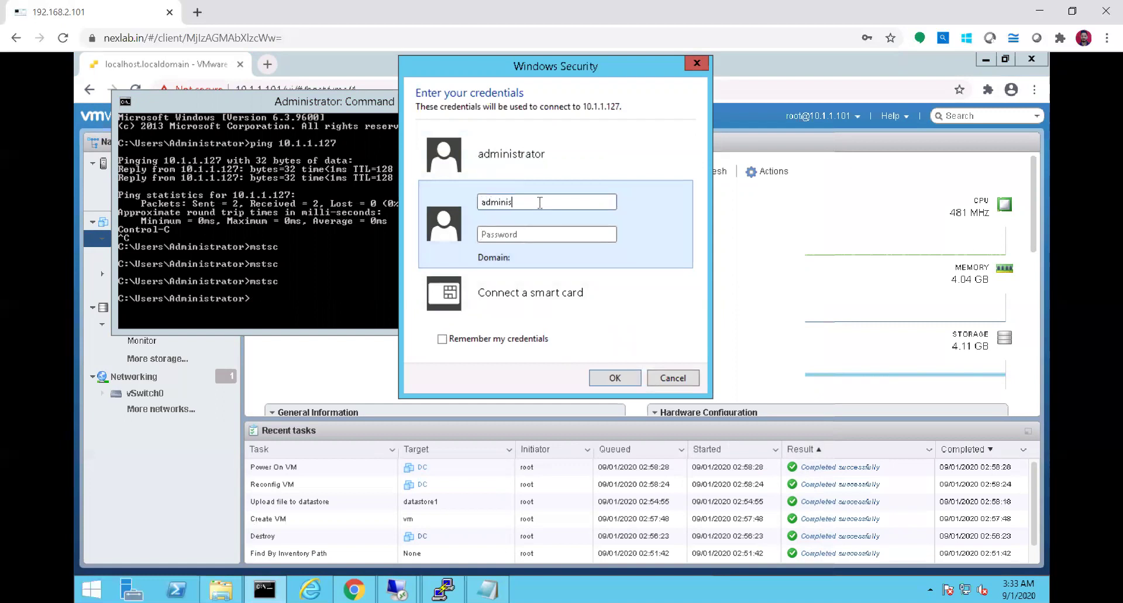
text(trator@hcl101.com)
key(Tab)
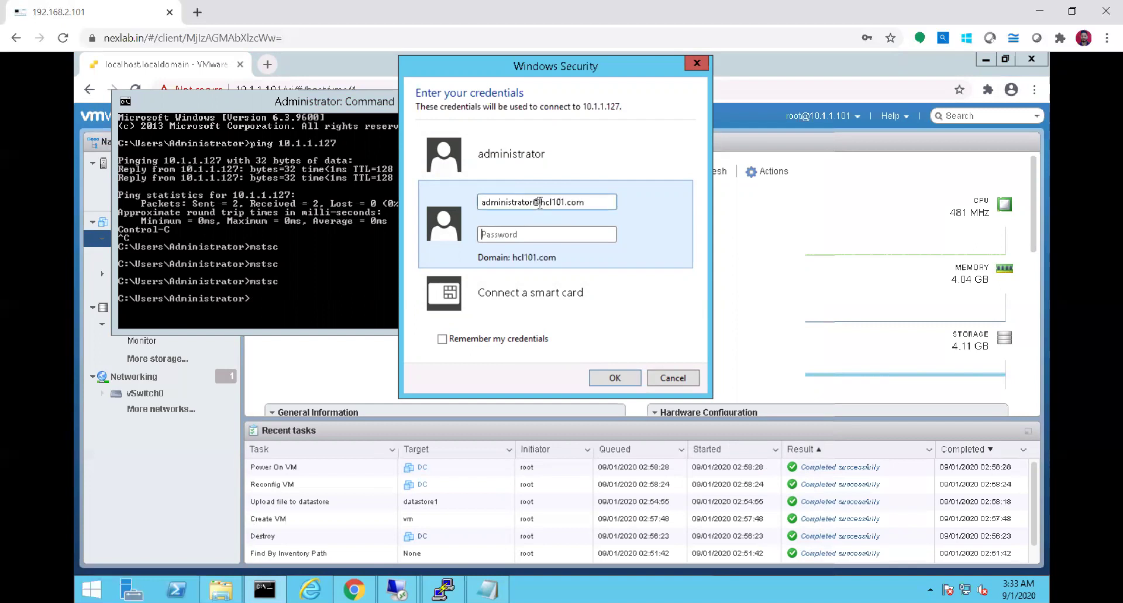
text(•••••••••)
key(Return)
click(606, 352)
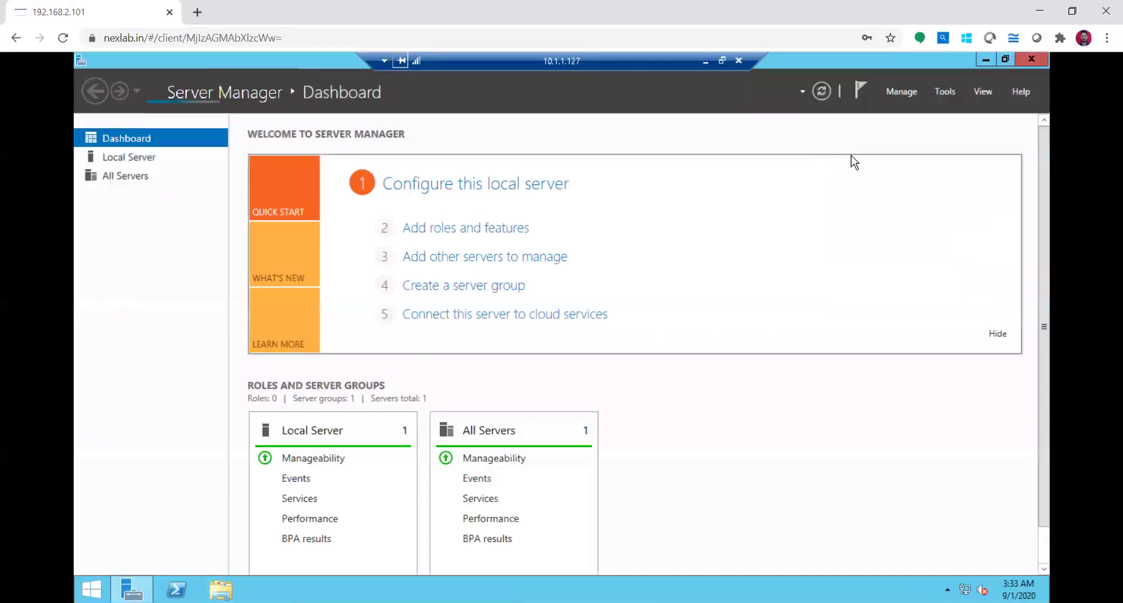
Launch Active Directory Users and Computers from Server Manager's Tools, maximize it, and expand hcl101.com
click(948, 93)
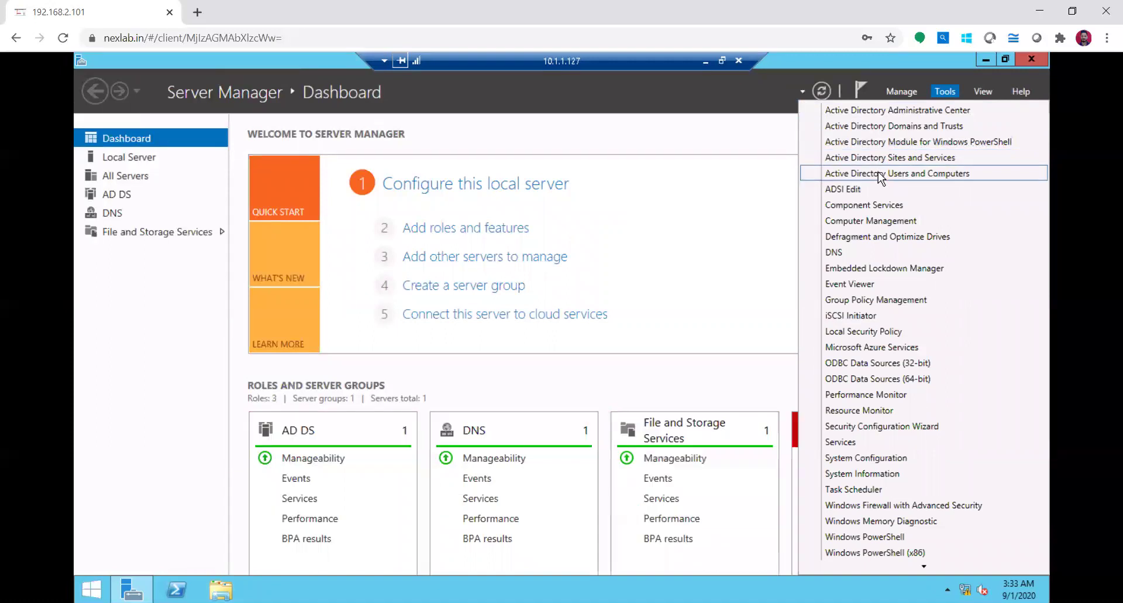
click(911, 174)
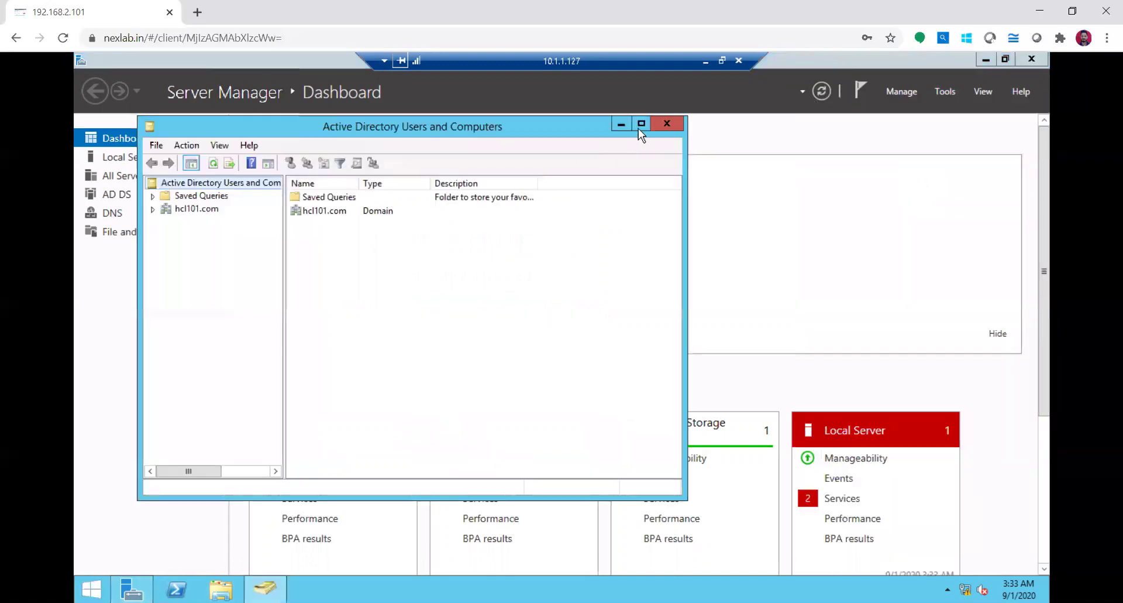
click(641, 124)
click(85, 140)
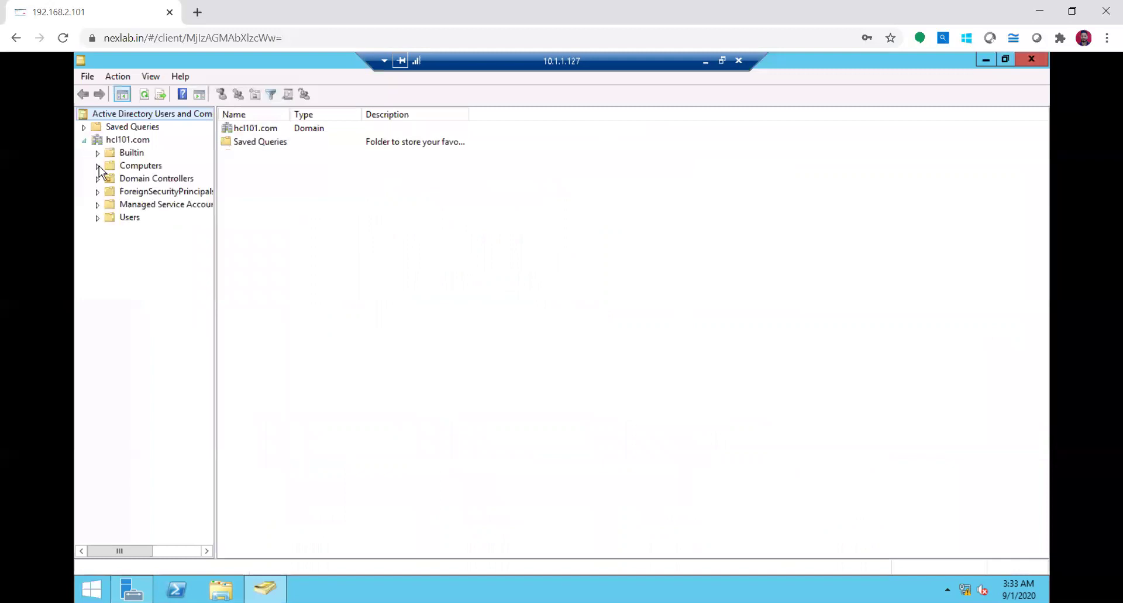
Widen the console tree and Name column while viewing the Users container
drag(216, 262, 294, 257)
click(130, 217)
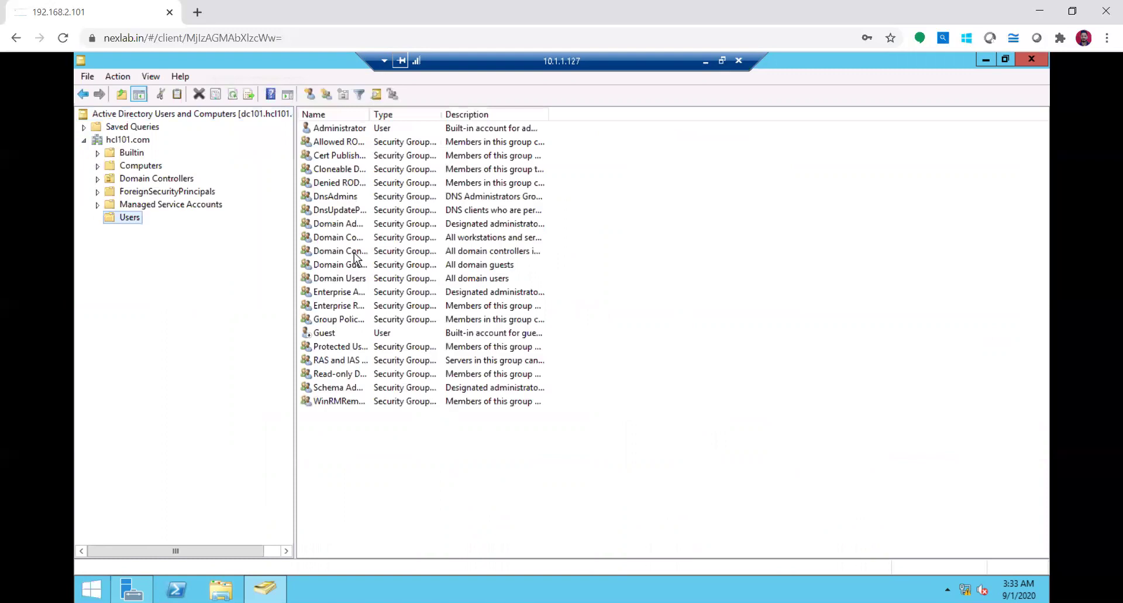
drag(372, 113, 468, 114)
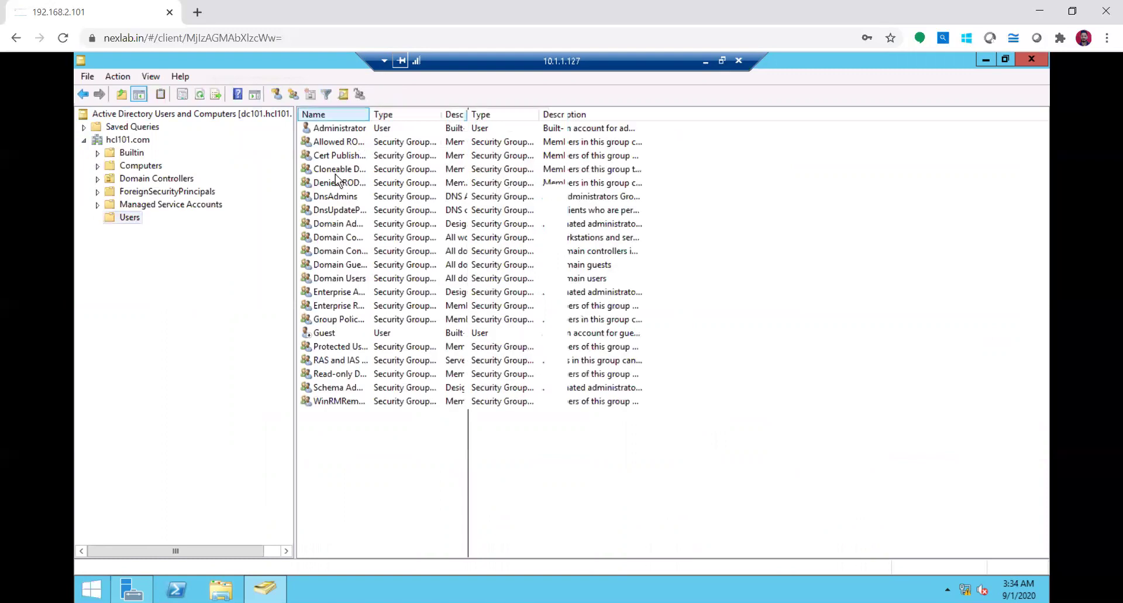
Create the VmwareUsers organizational unit under hcl101.com and select it
click(131, 140)
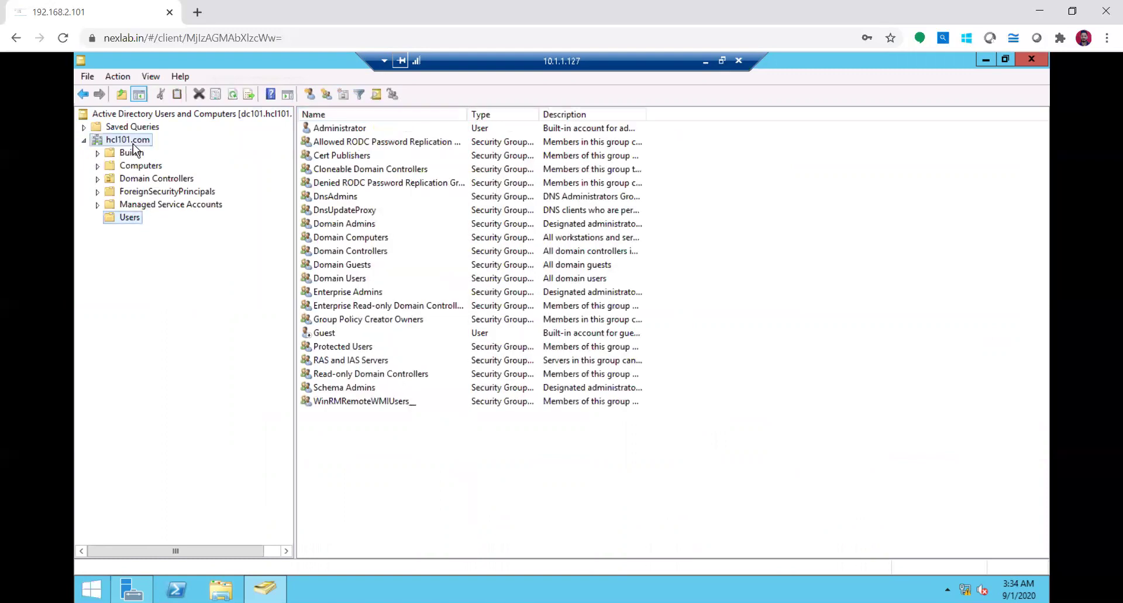
right_click(132, 141)
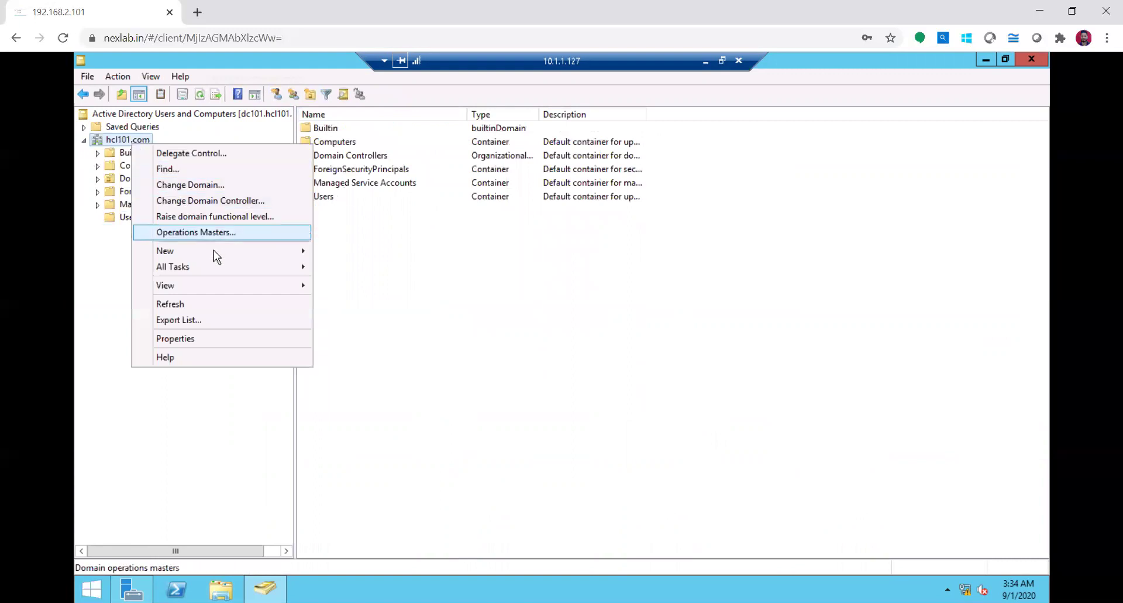
mouse_move(213, 250)
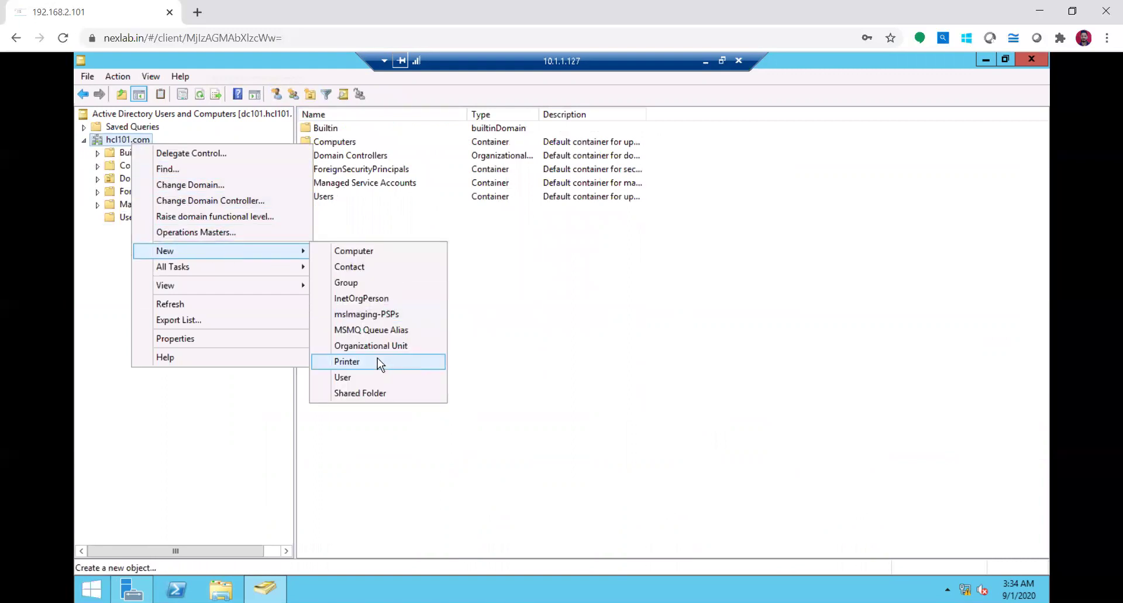
click(384, 345)
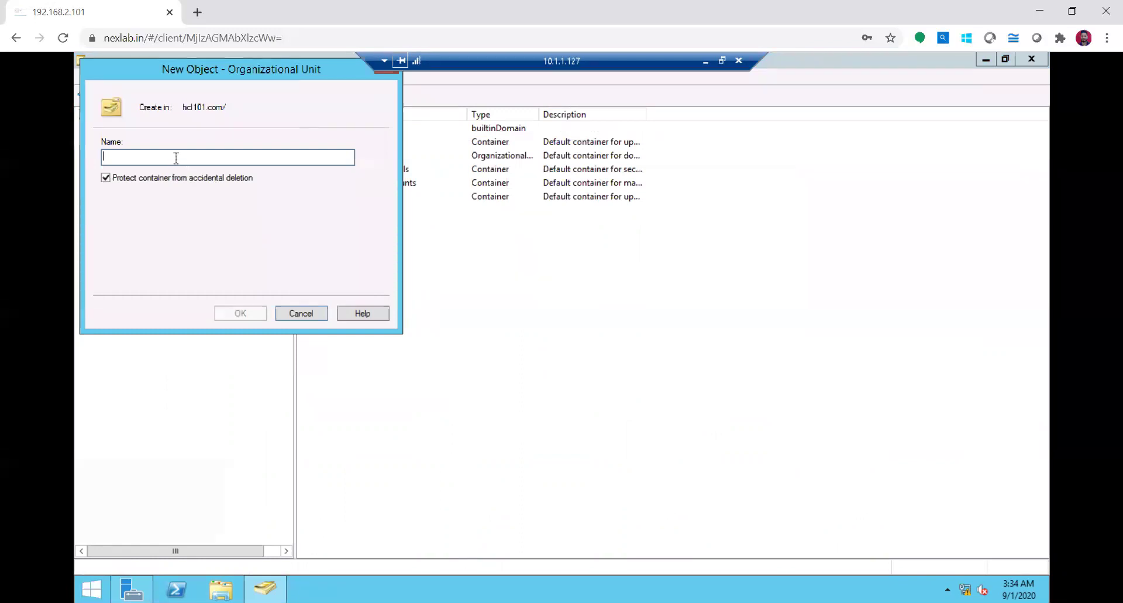
text(Demo)
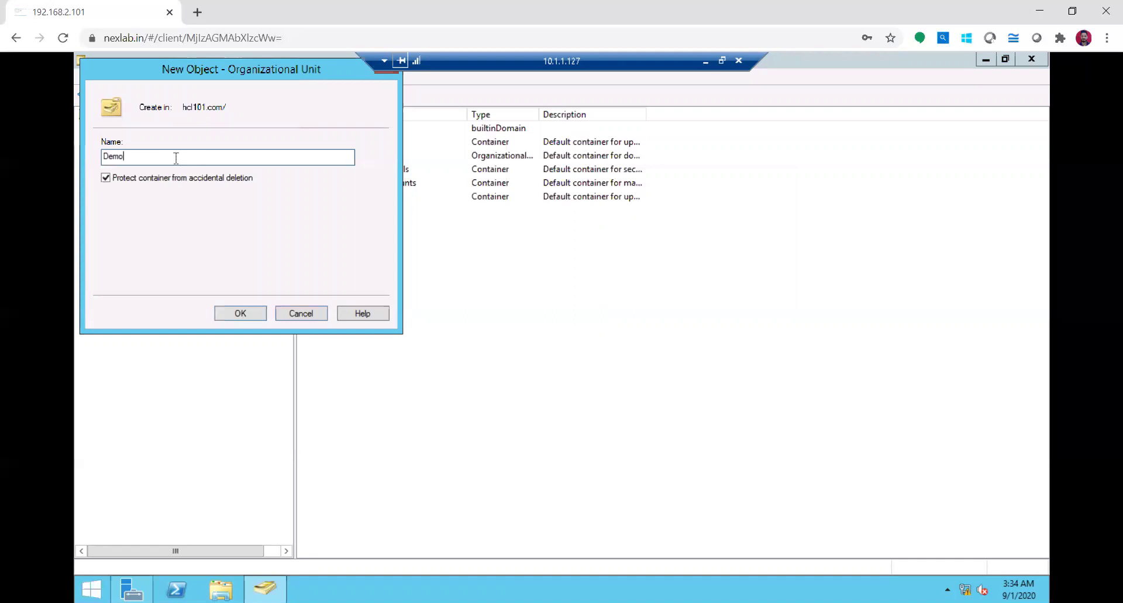
key(BackSpace)
key(BackSpace)
key(BackSpace)
key(BackSpace)
text(Vmware)
key(BackSpace)
text(Users)
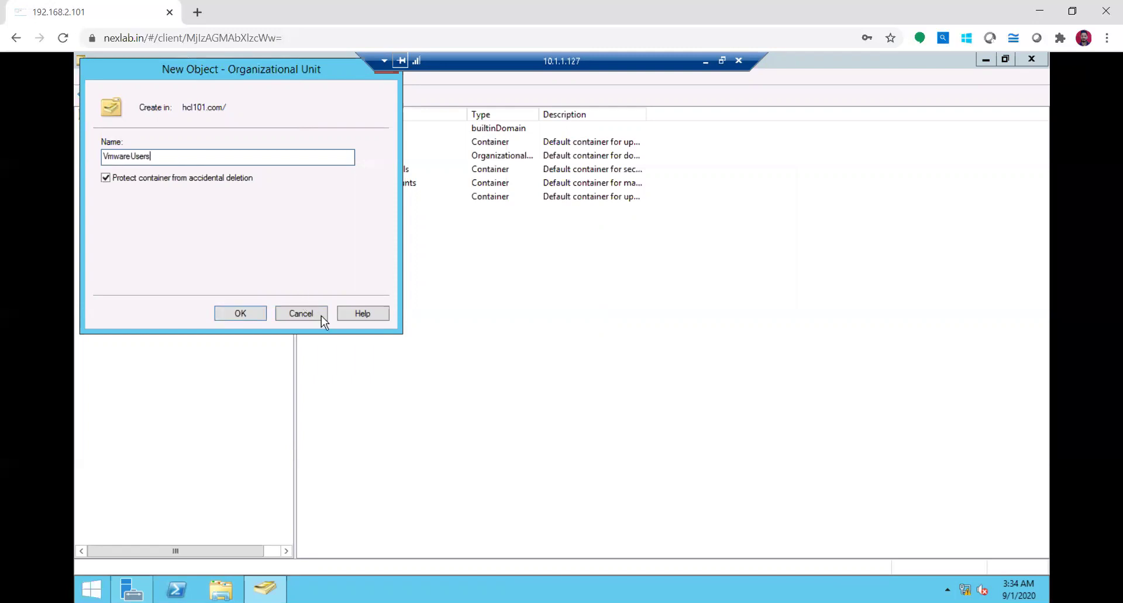
click(244, 311)
click(142, 229)
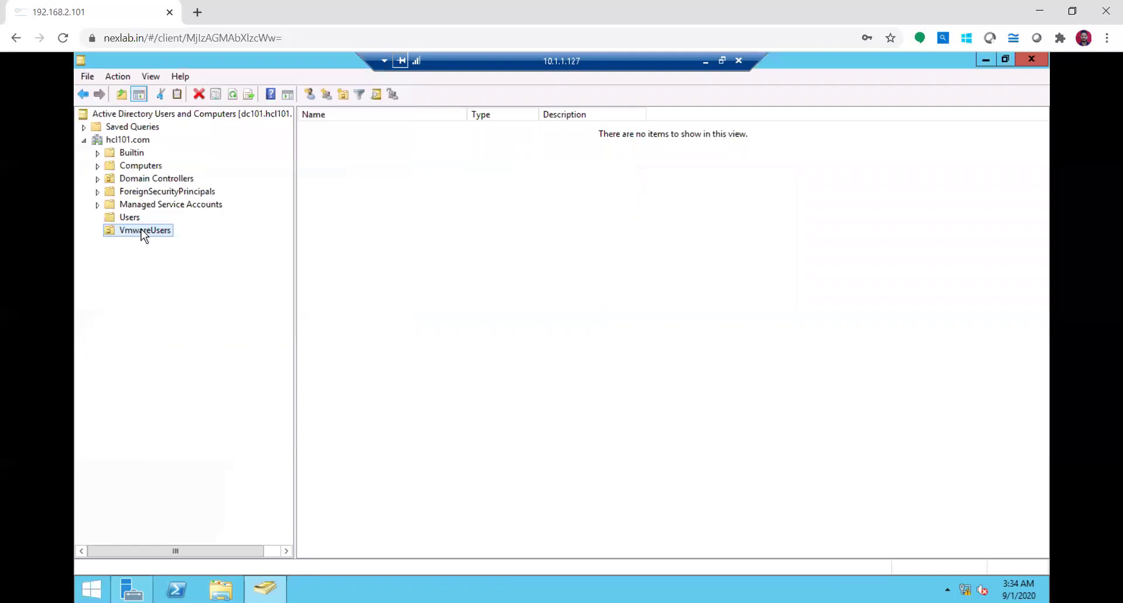
click(338, 213)
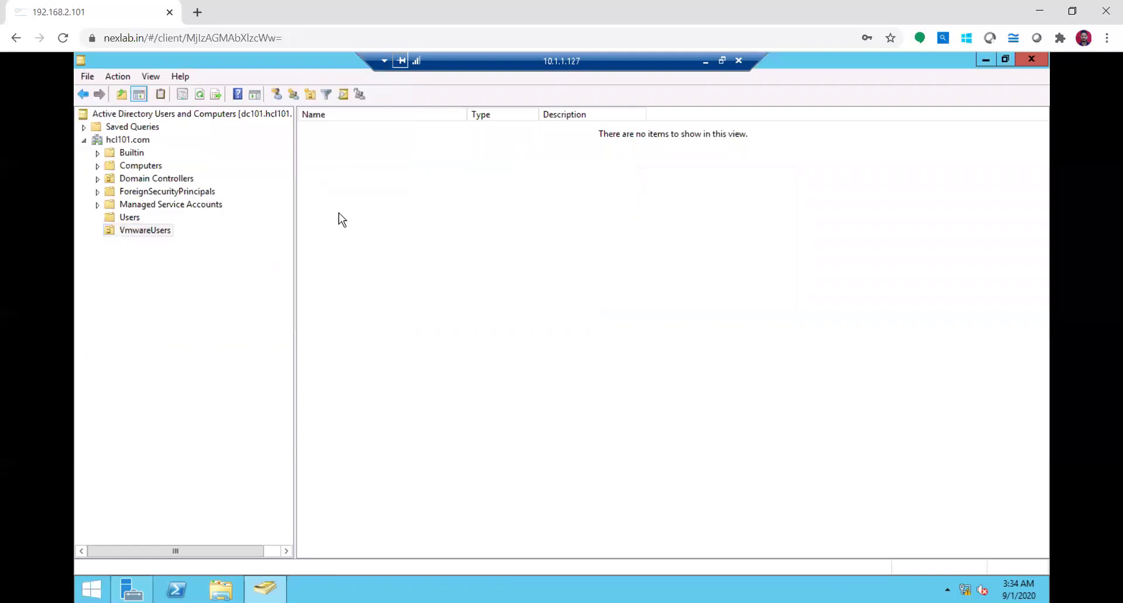
Start a new user in VmwareUsers, entering the first name, last name and logon name
right_click(342, 184)
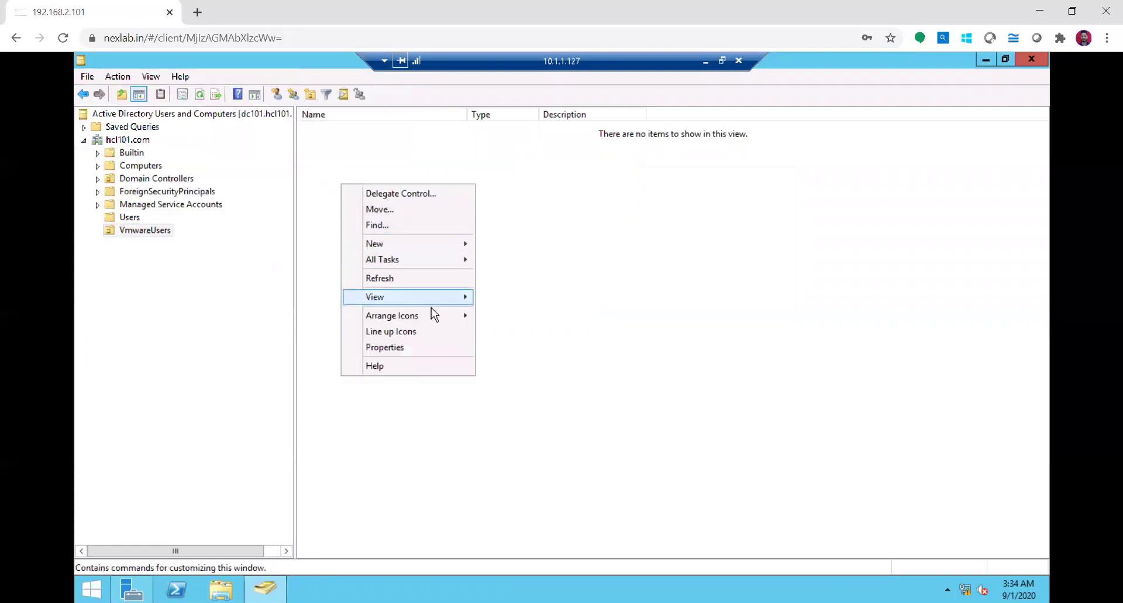
mouse_move(431, 242)
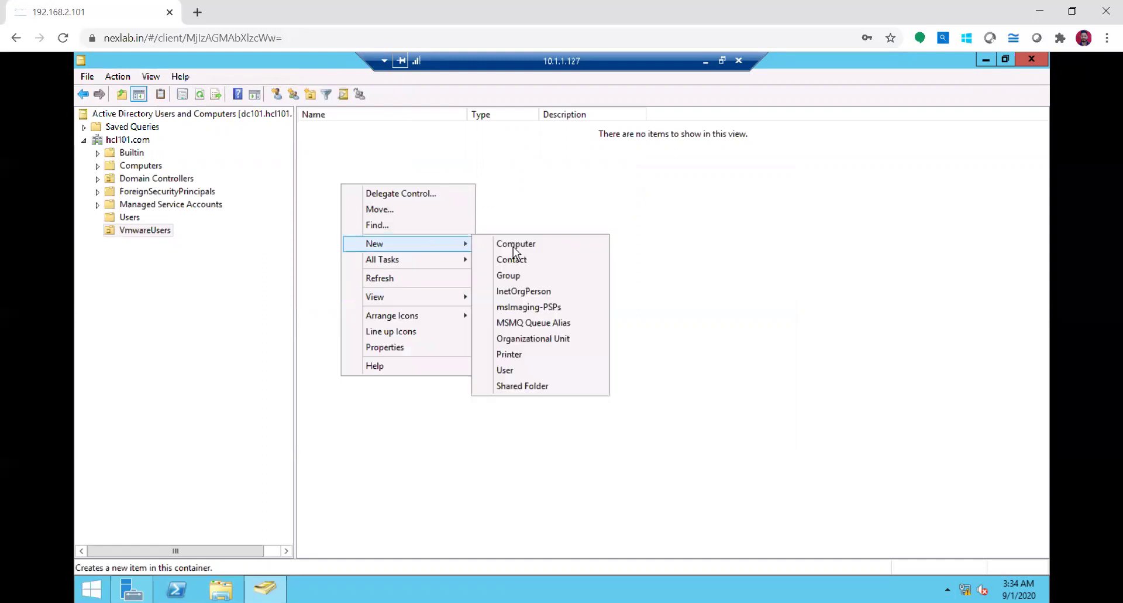
click(528, 372)
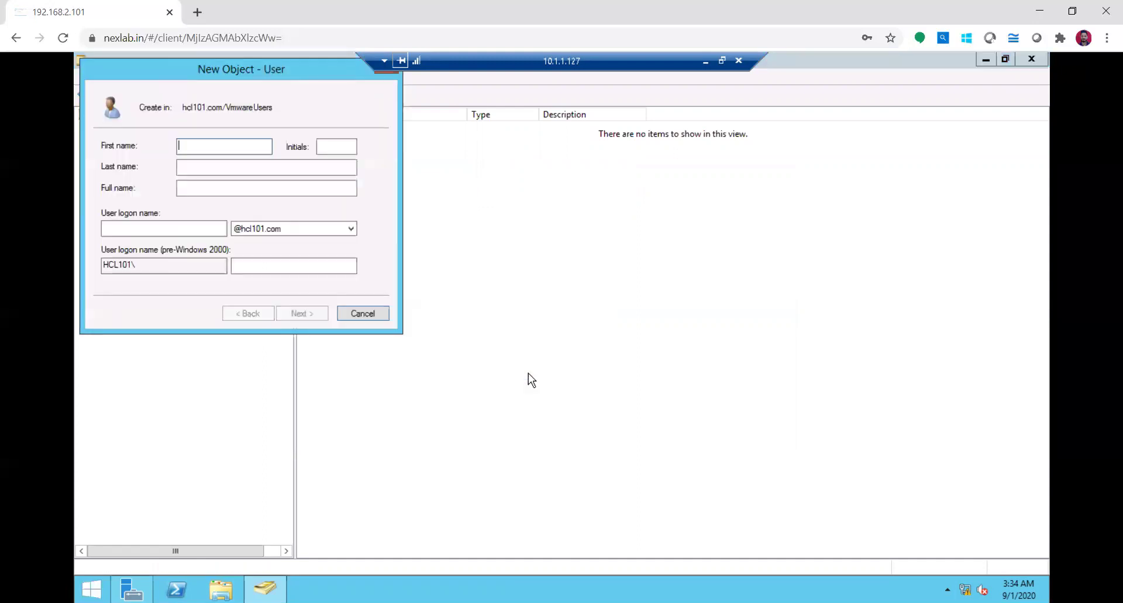
key(Tab)
key(Tab)
key(Tab)
key(Tab)
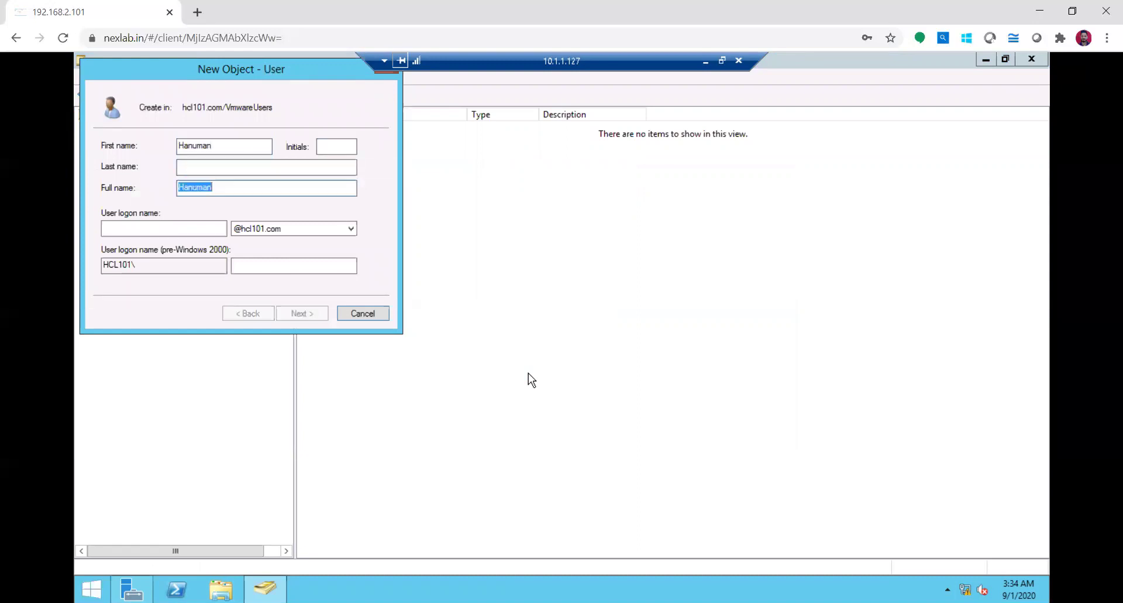
key(shift+Tab)
key(shift+Tab)
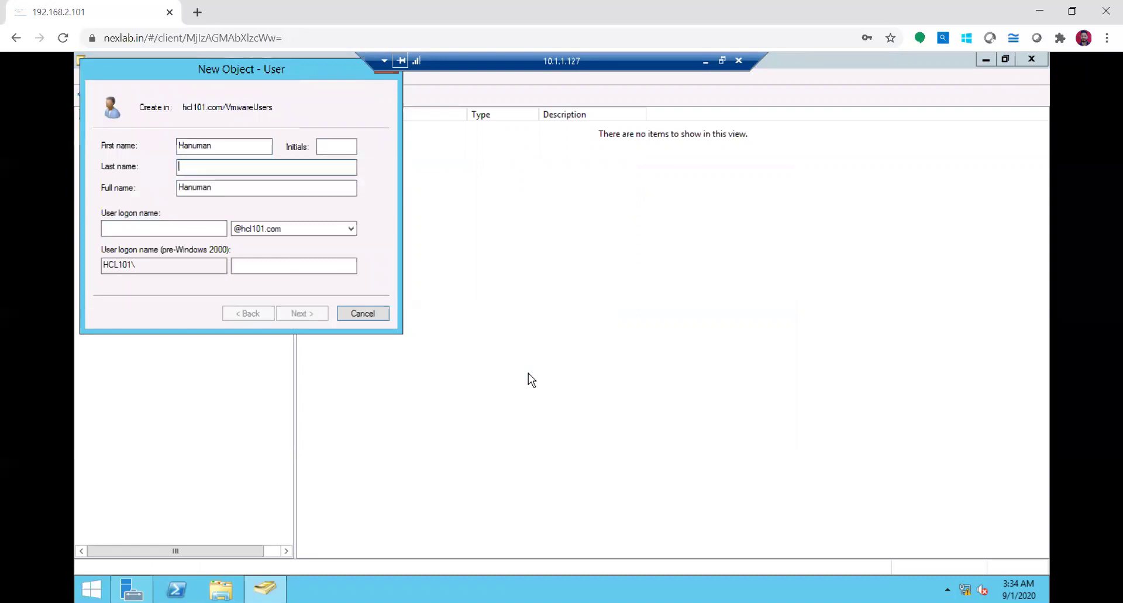
key(Tab)
key(Tab)
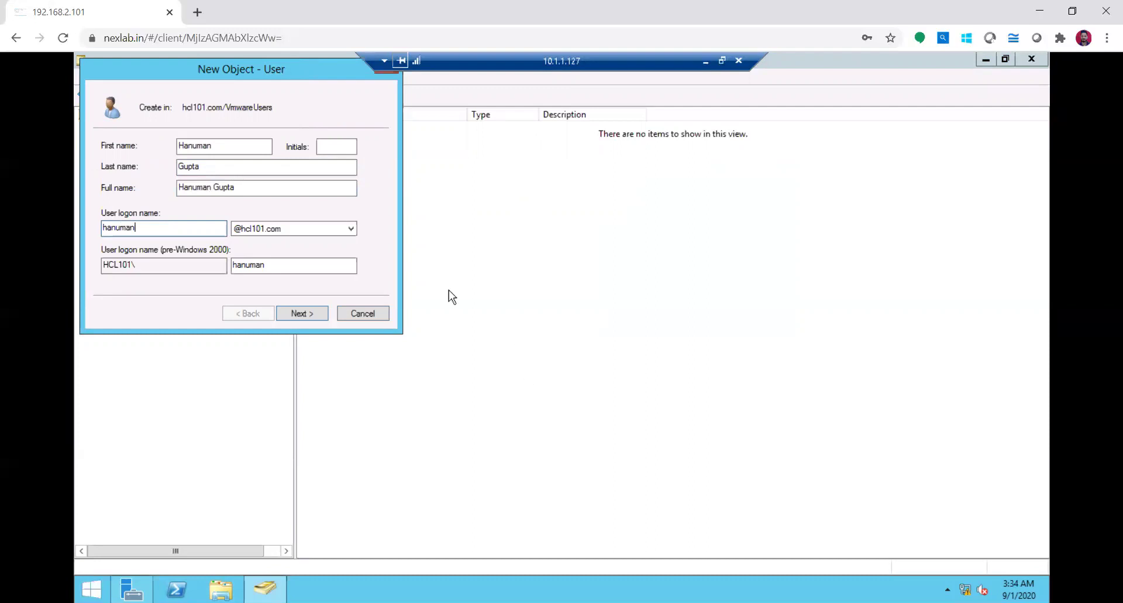
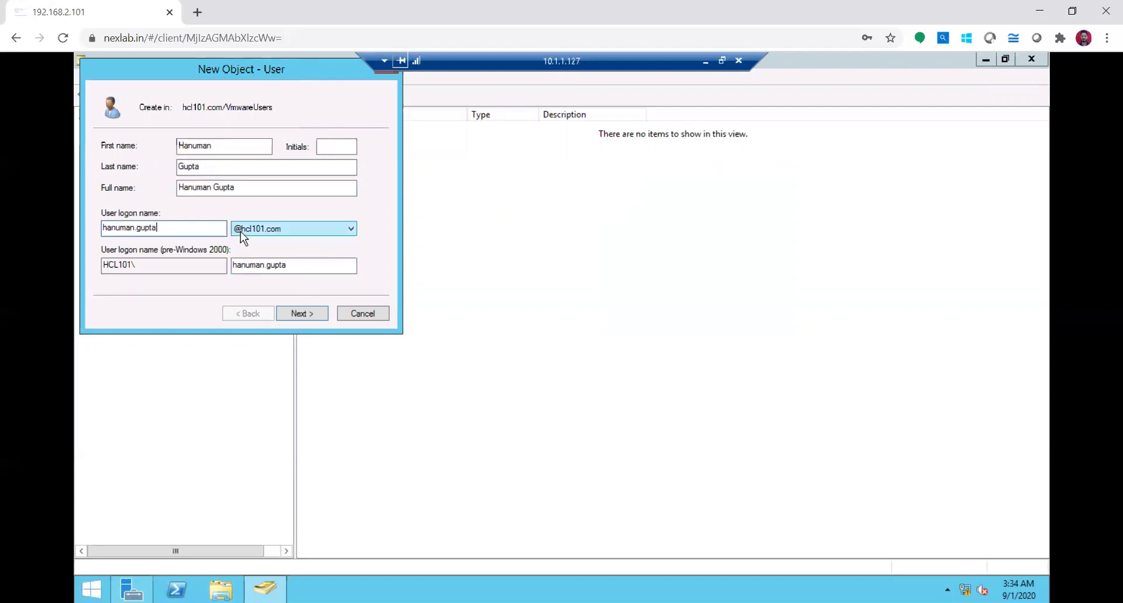
Set and confirm the password, clear 'must change password at next logon', and finish
click(316, 313)
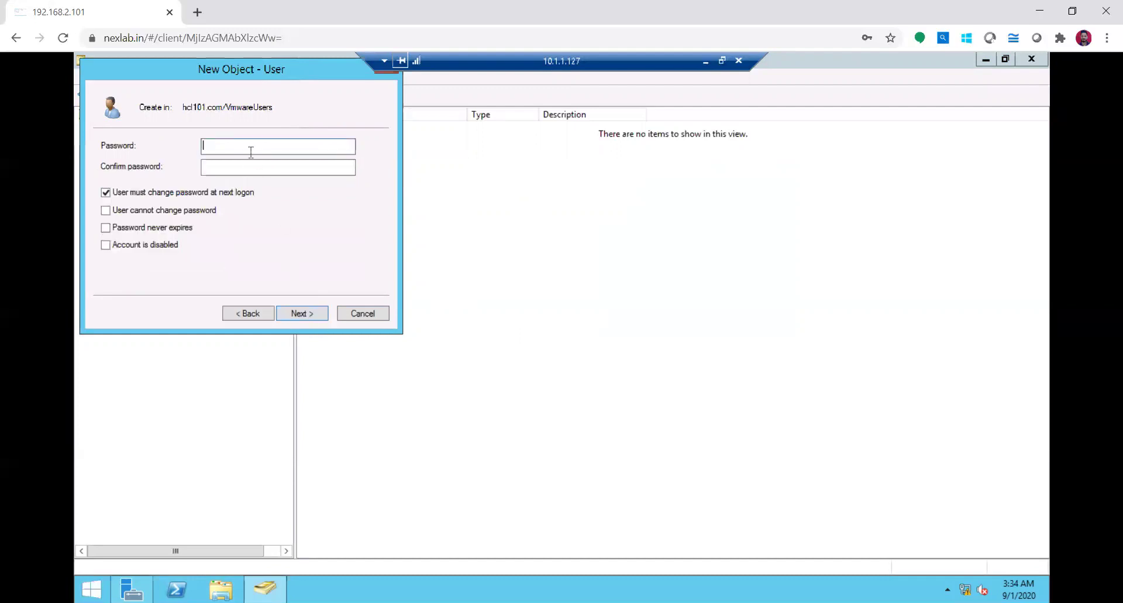
text(•••••••••)
key(Tab)
text(•••••••••)
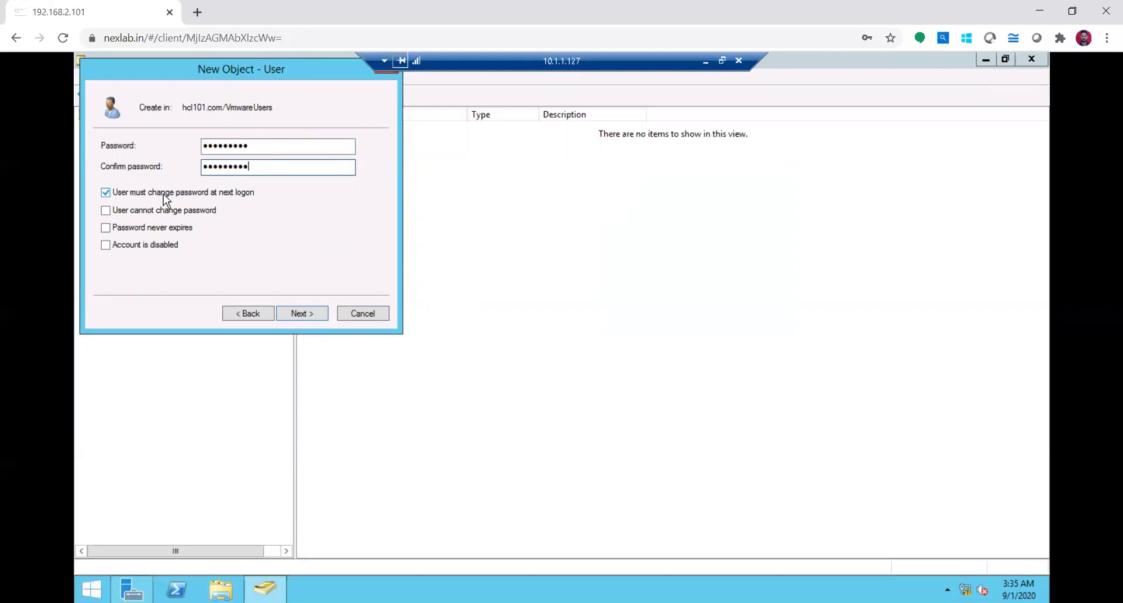
click(163, 194)
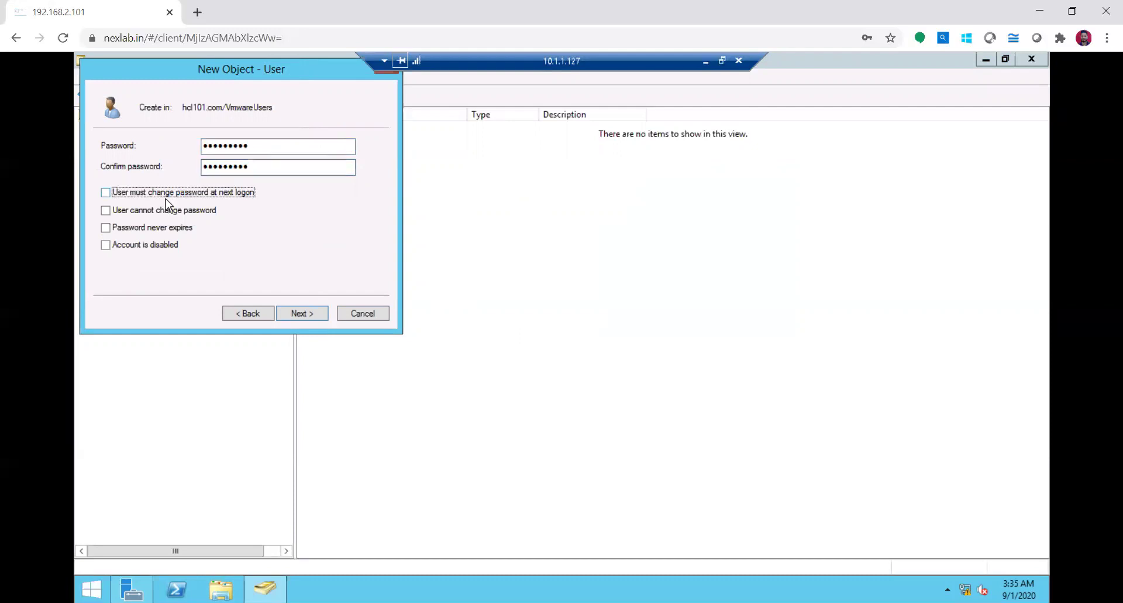
click(300, 317)
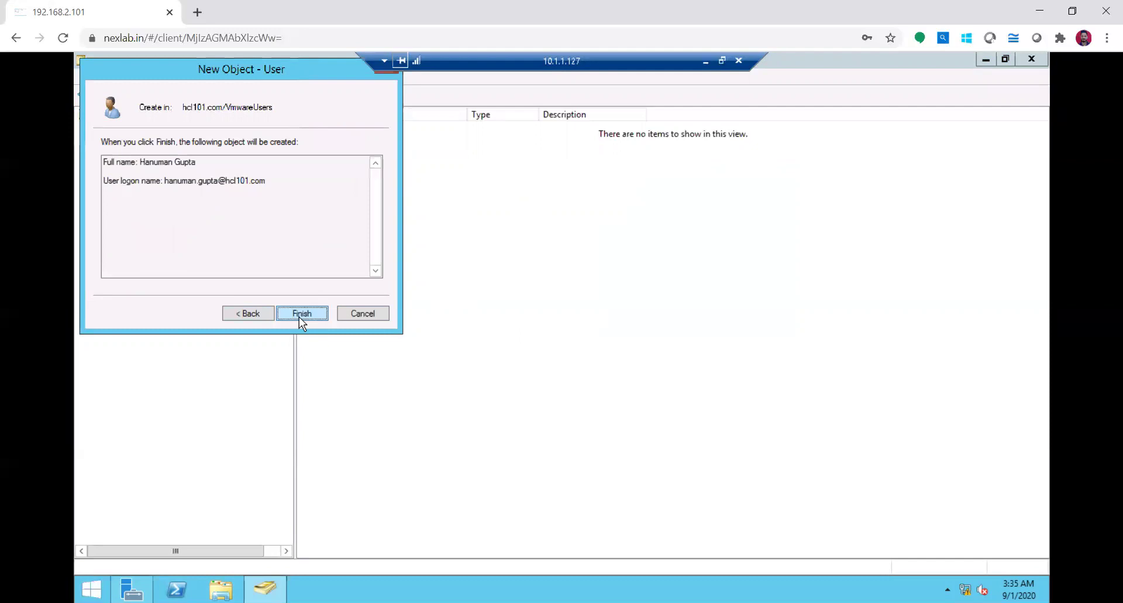
click(299, 318)
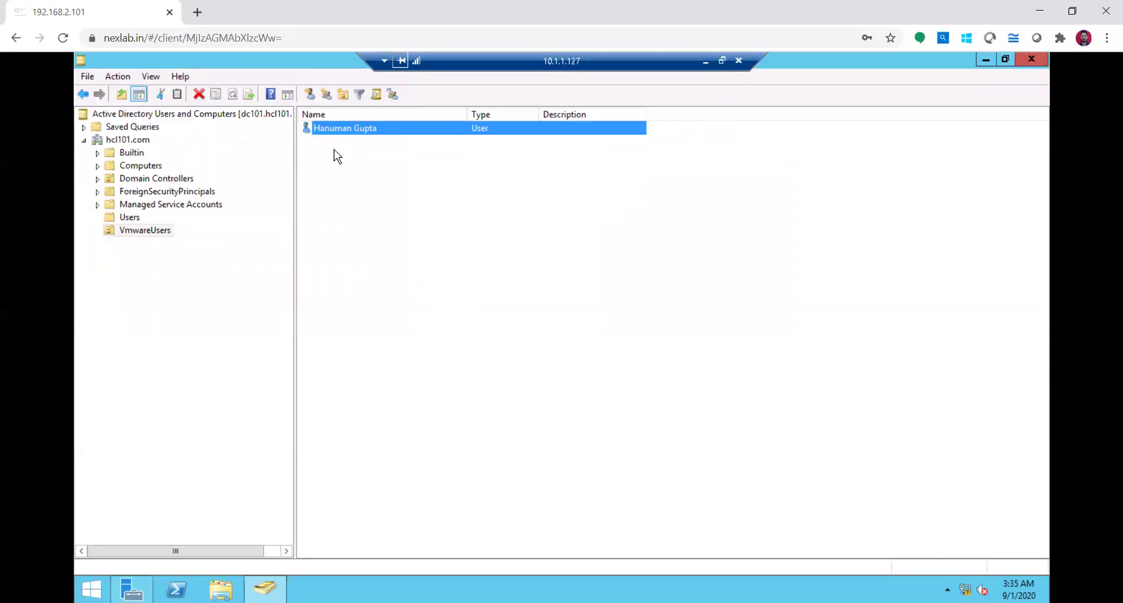
Review the new user's Account tab, selecting the logon name, then close the properties unchanged
double_click(353, 128)
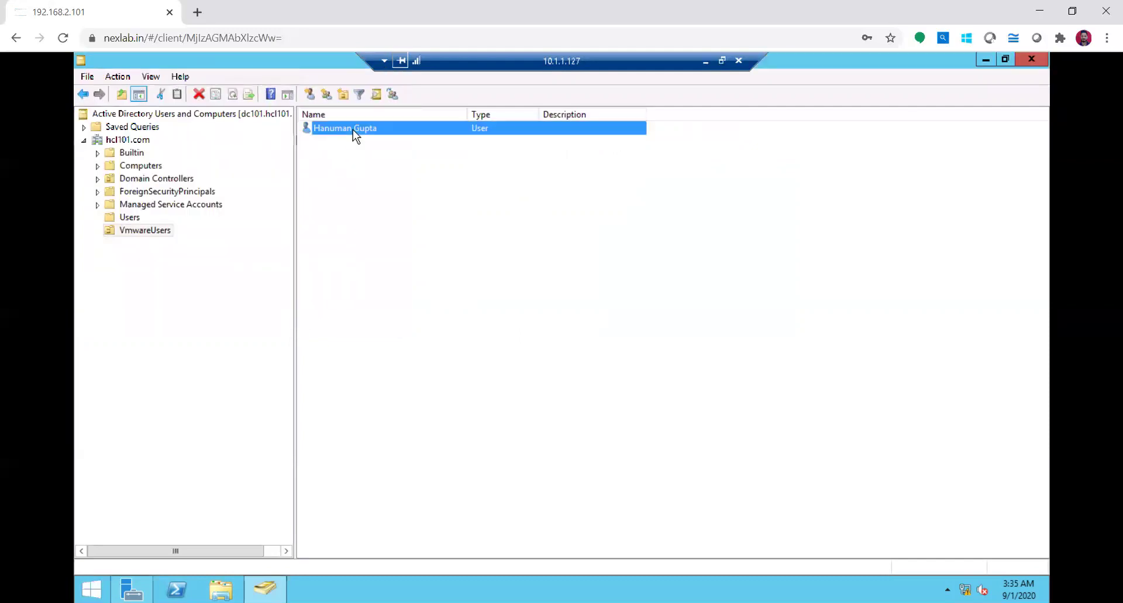
click(530, 181)
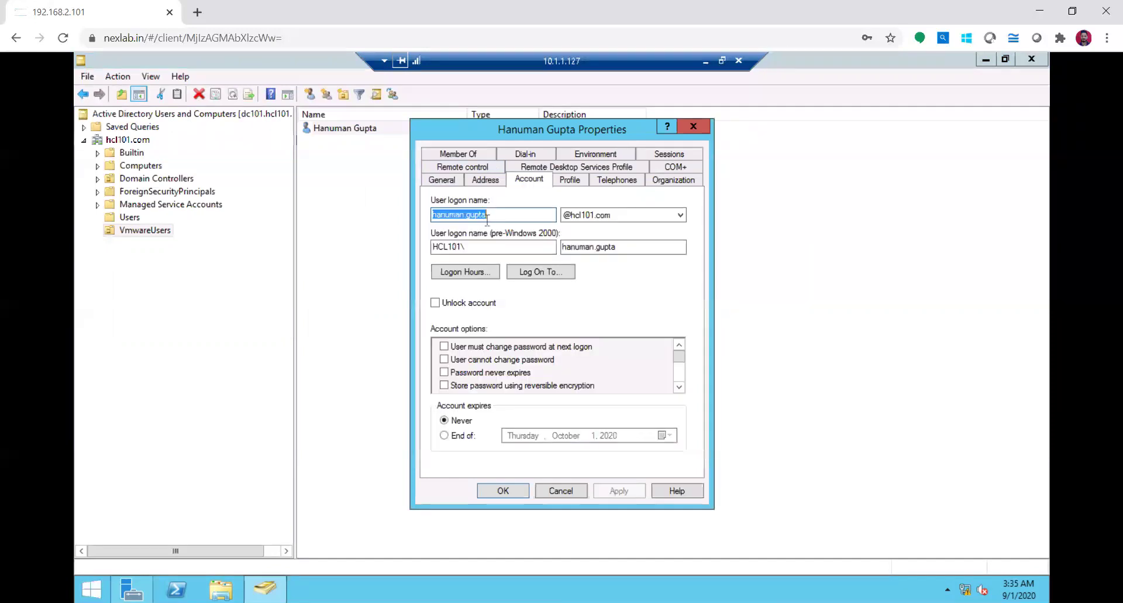
click(498, 214)
drag(497, 215, 426, 214)
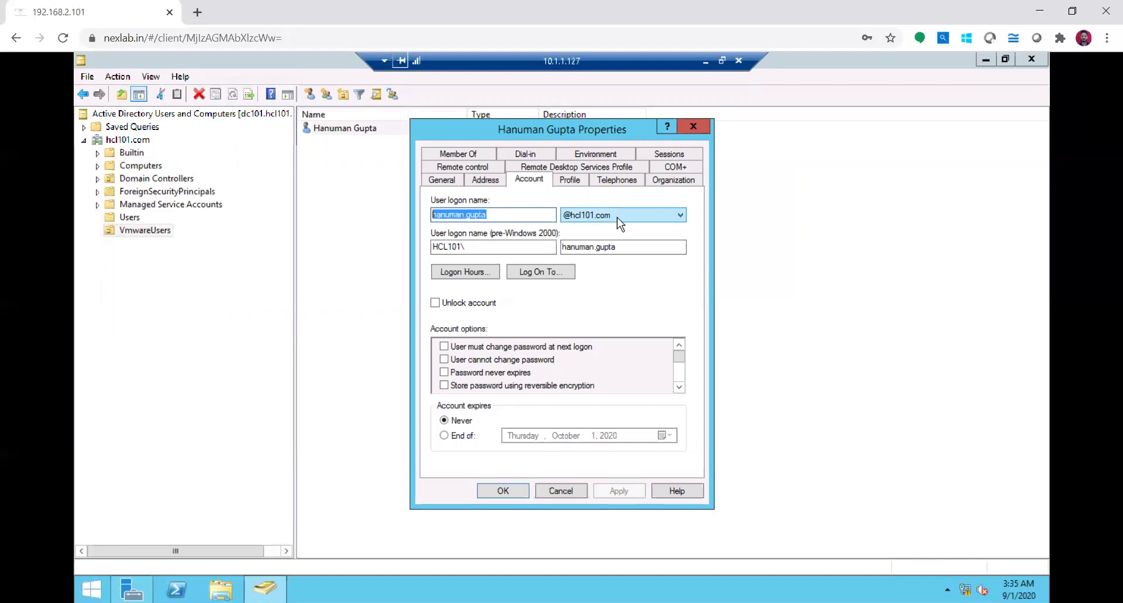
click(560, 490)
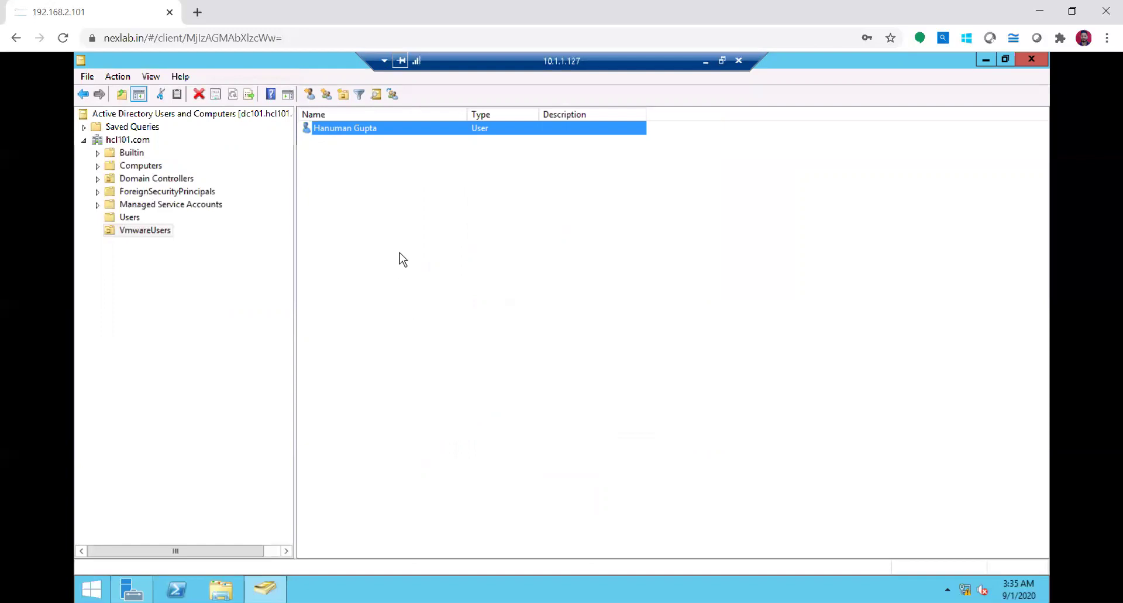
Show the hcl101.com domain contents, then the VmwareUsers unit's contents
click(134, 141)
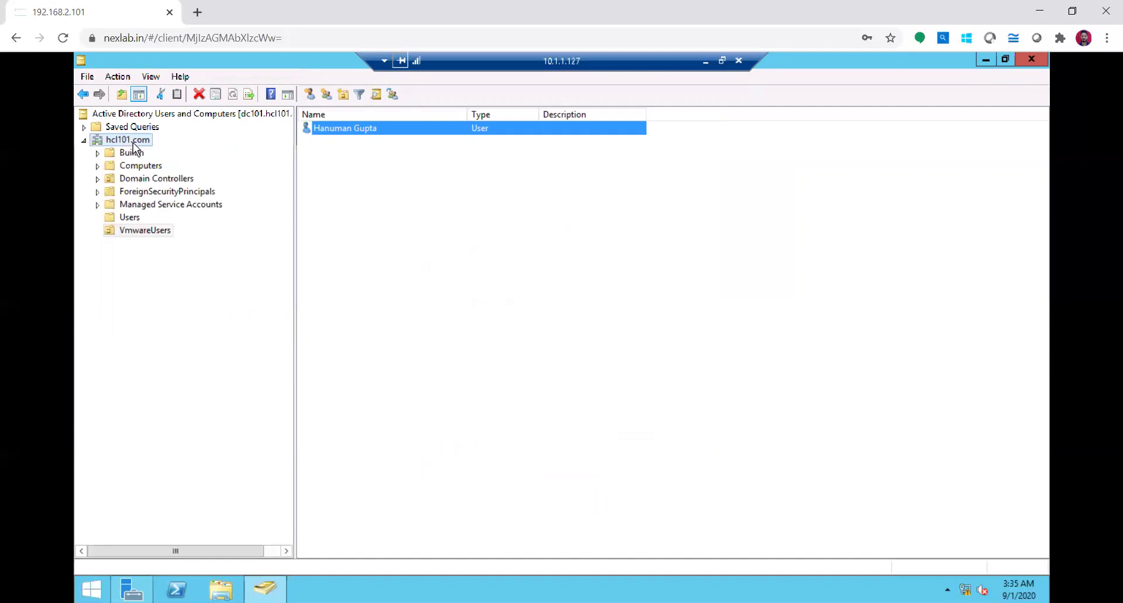
click(150, 231)
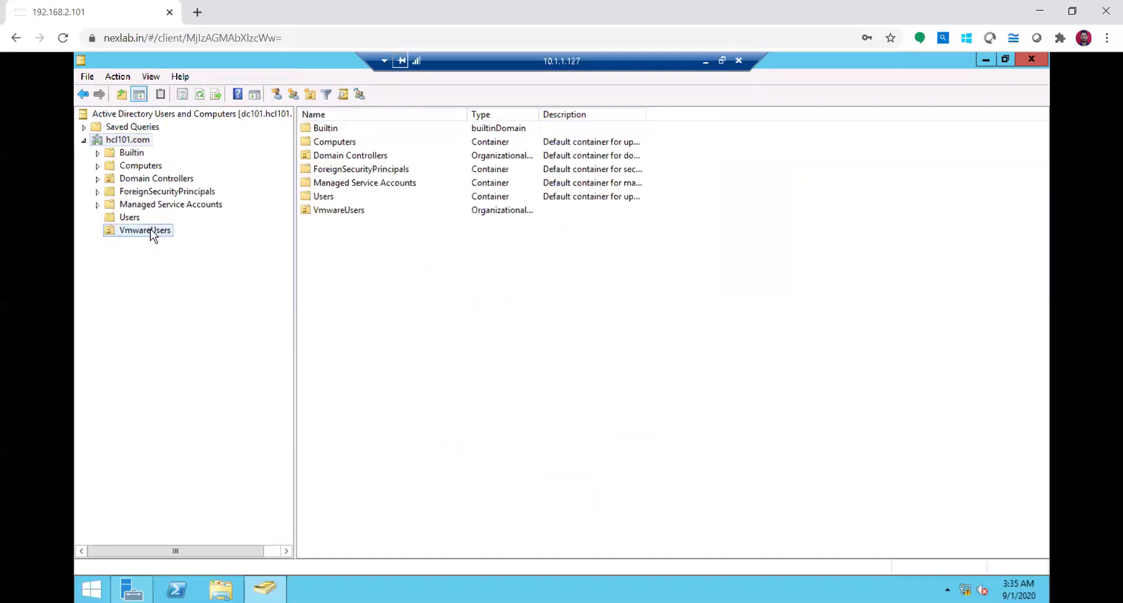